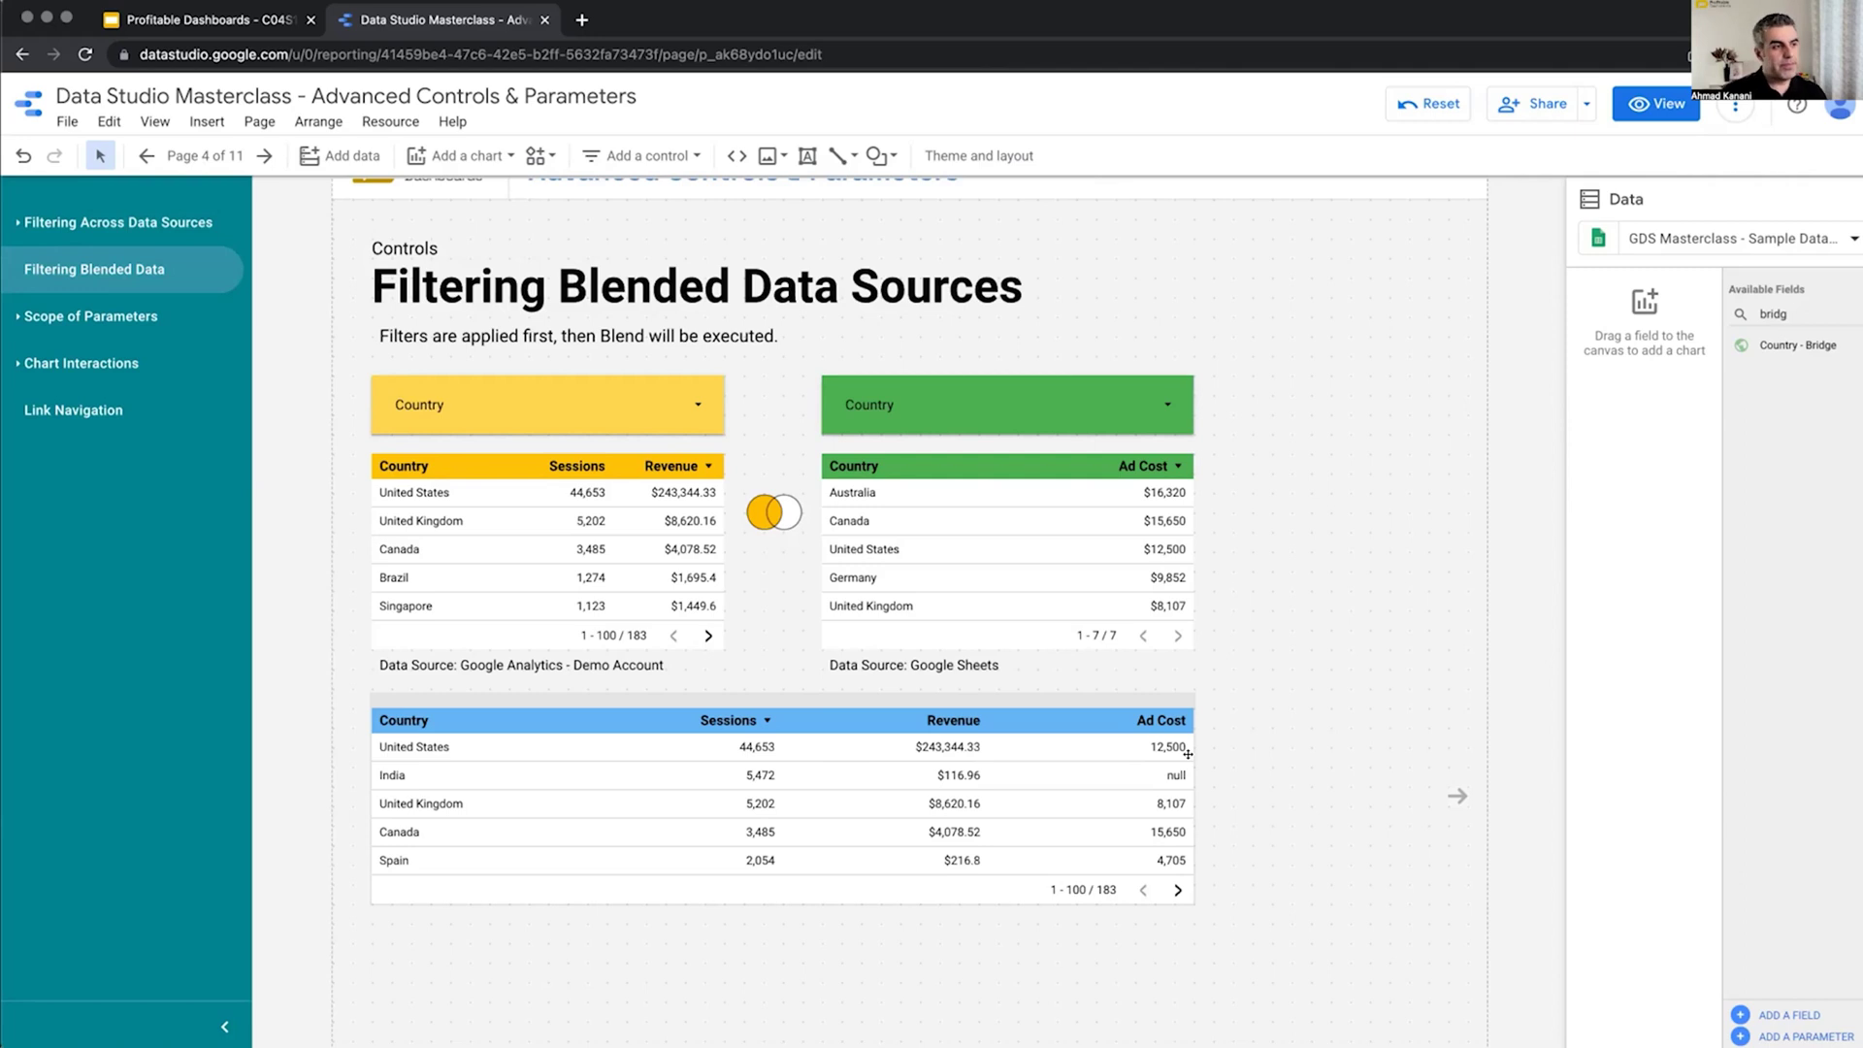
Select the GA and Sheets tables, then filter the GA country control to United States.
click(582, 572)
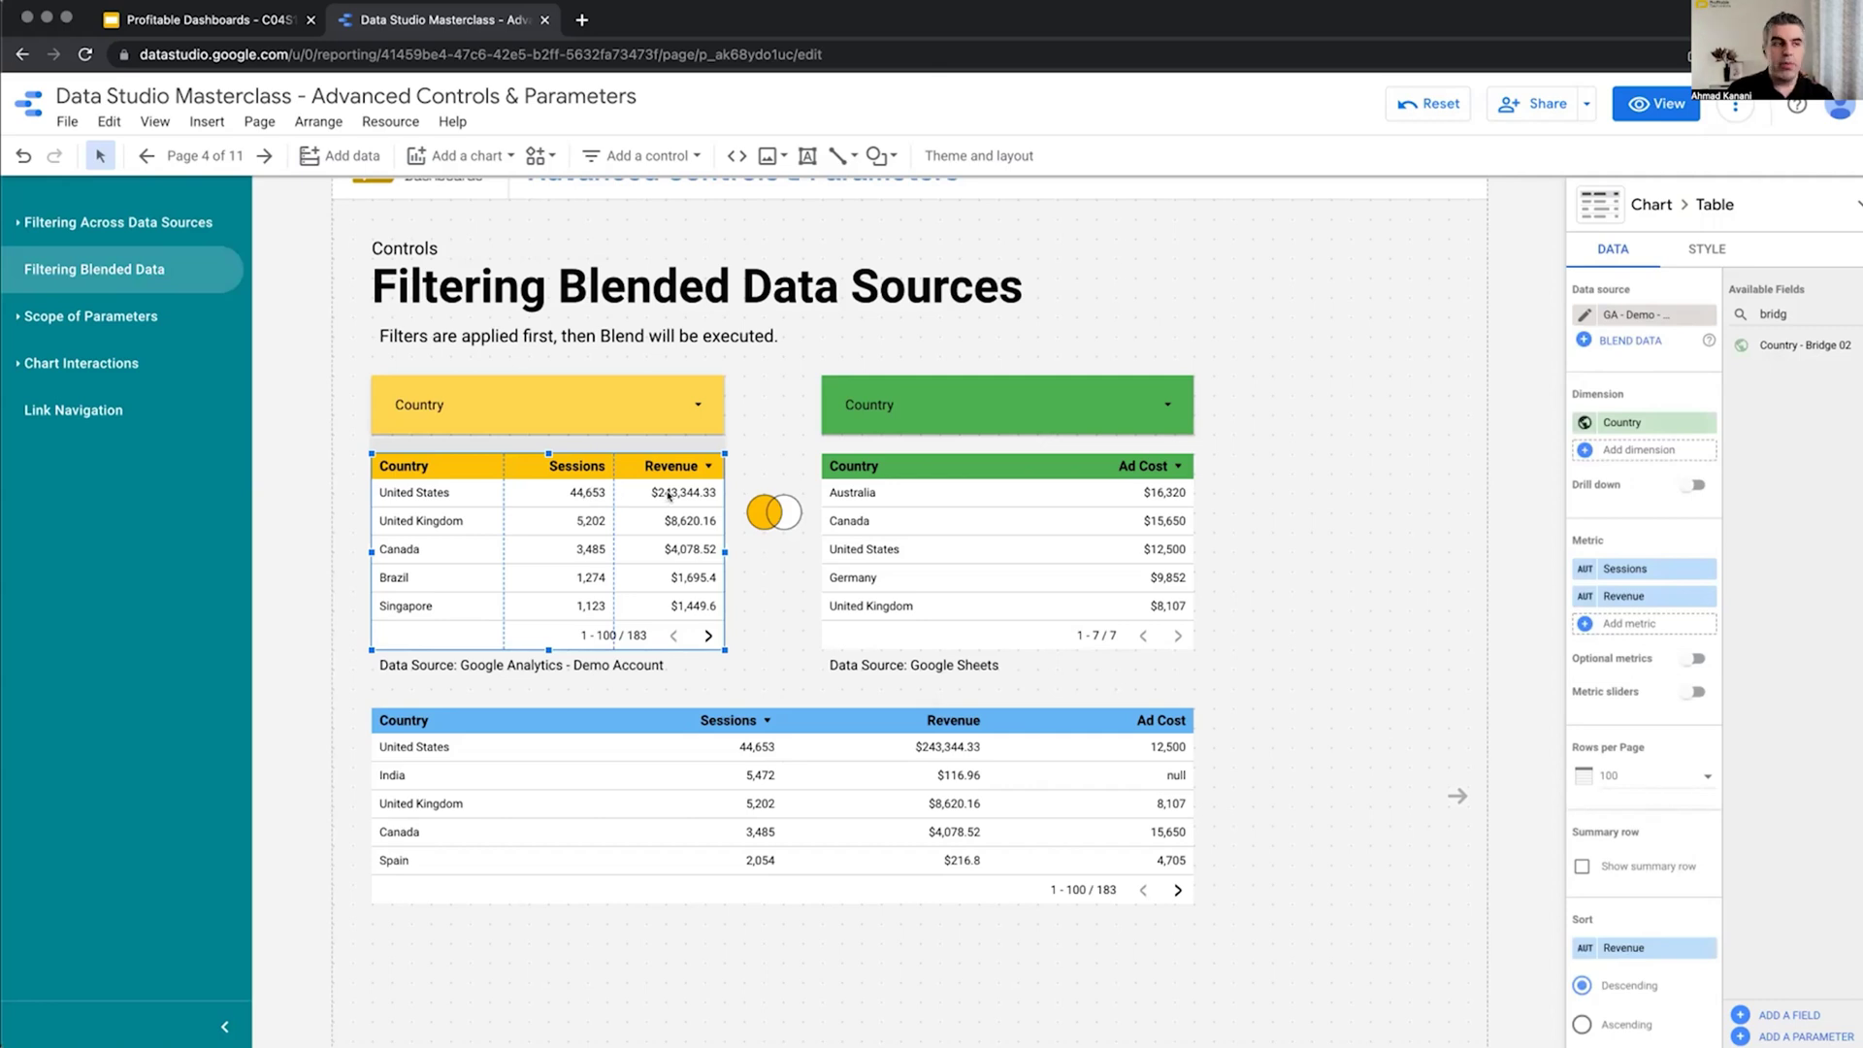
click(906, 495)
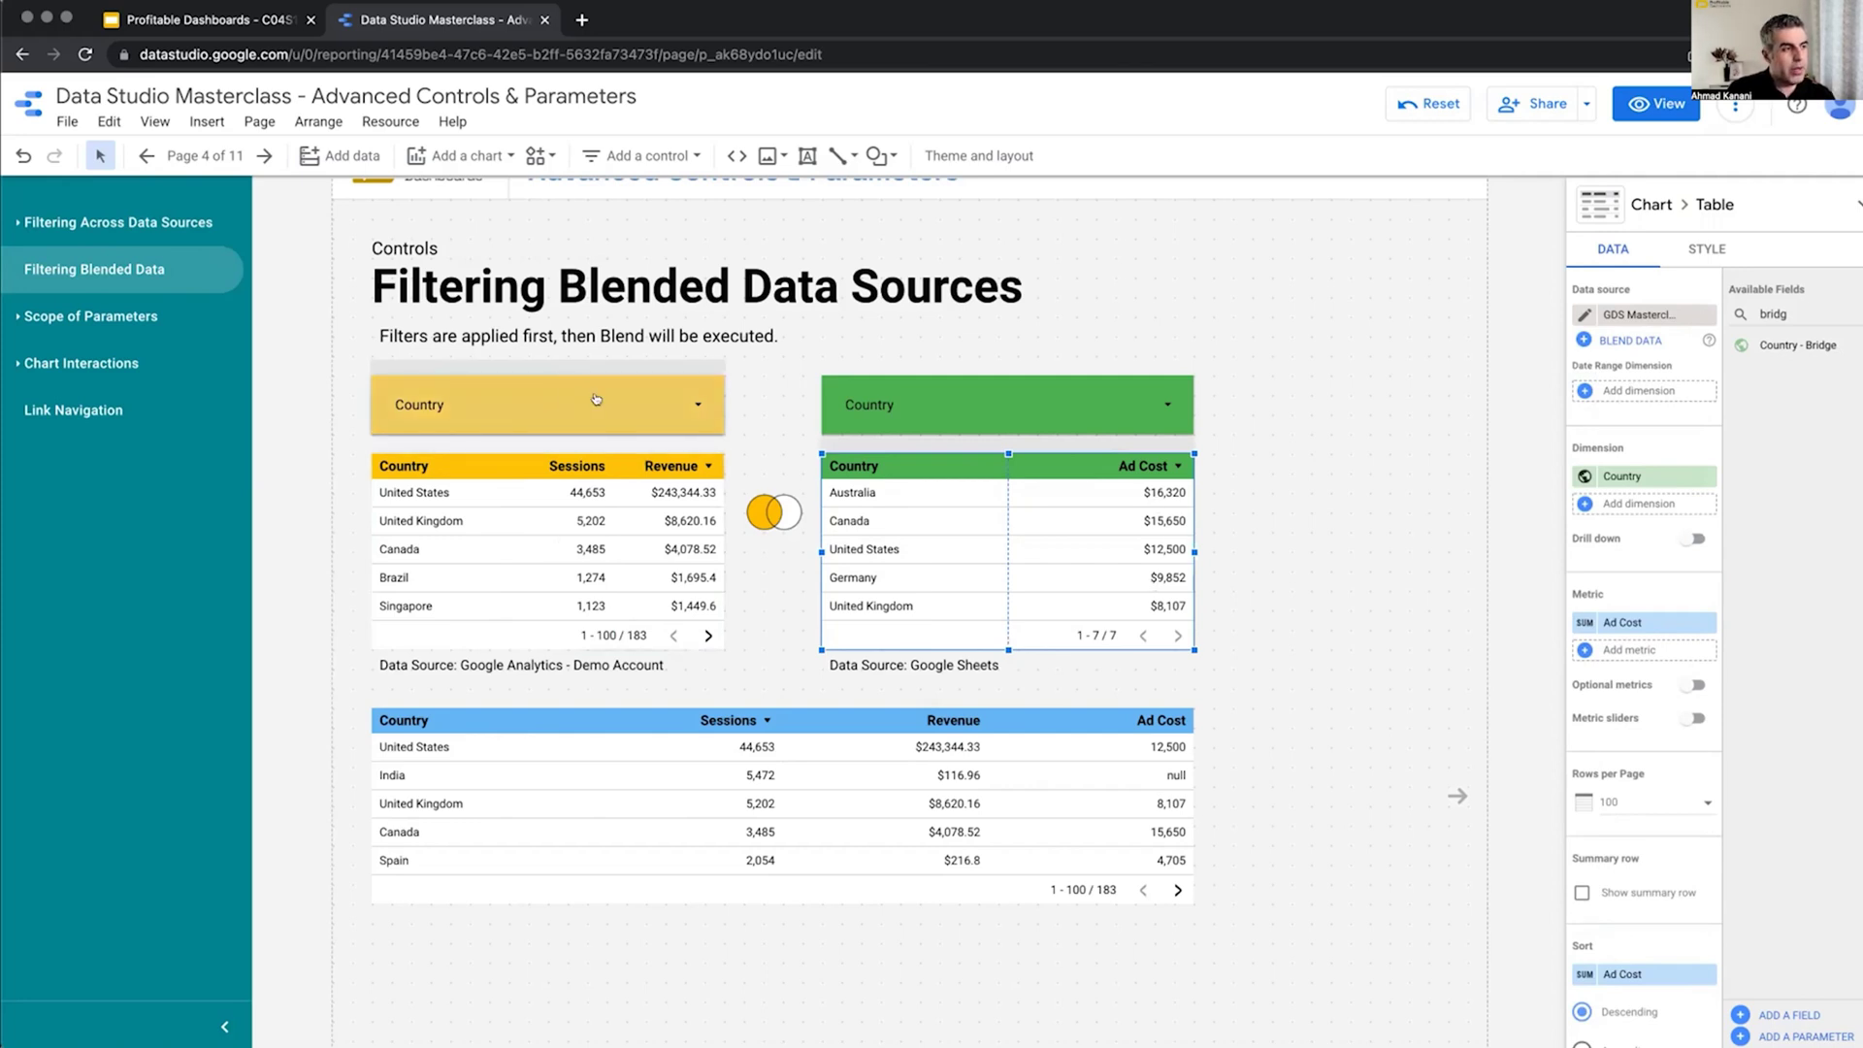
click(596, 398)
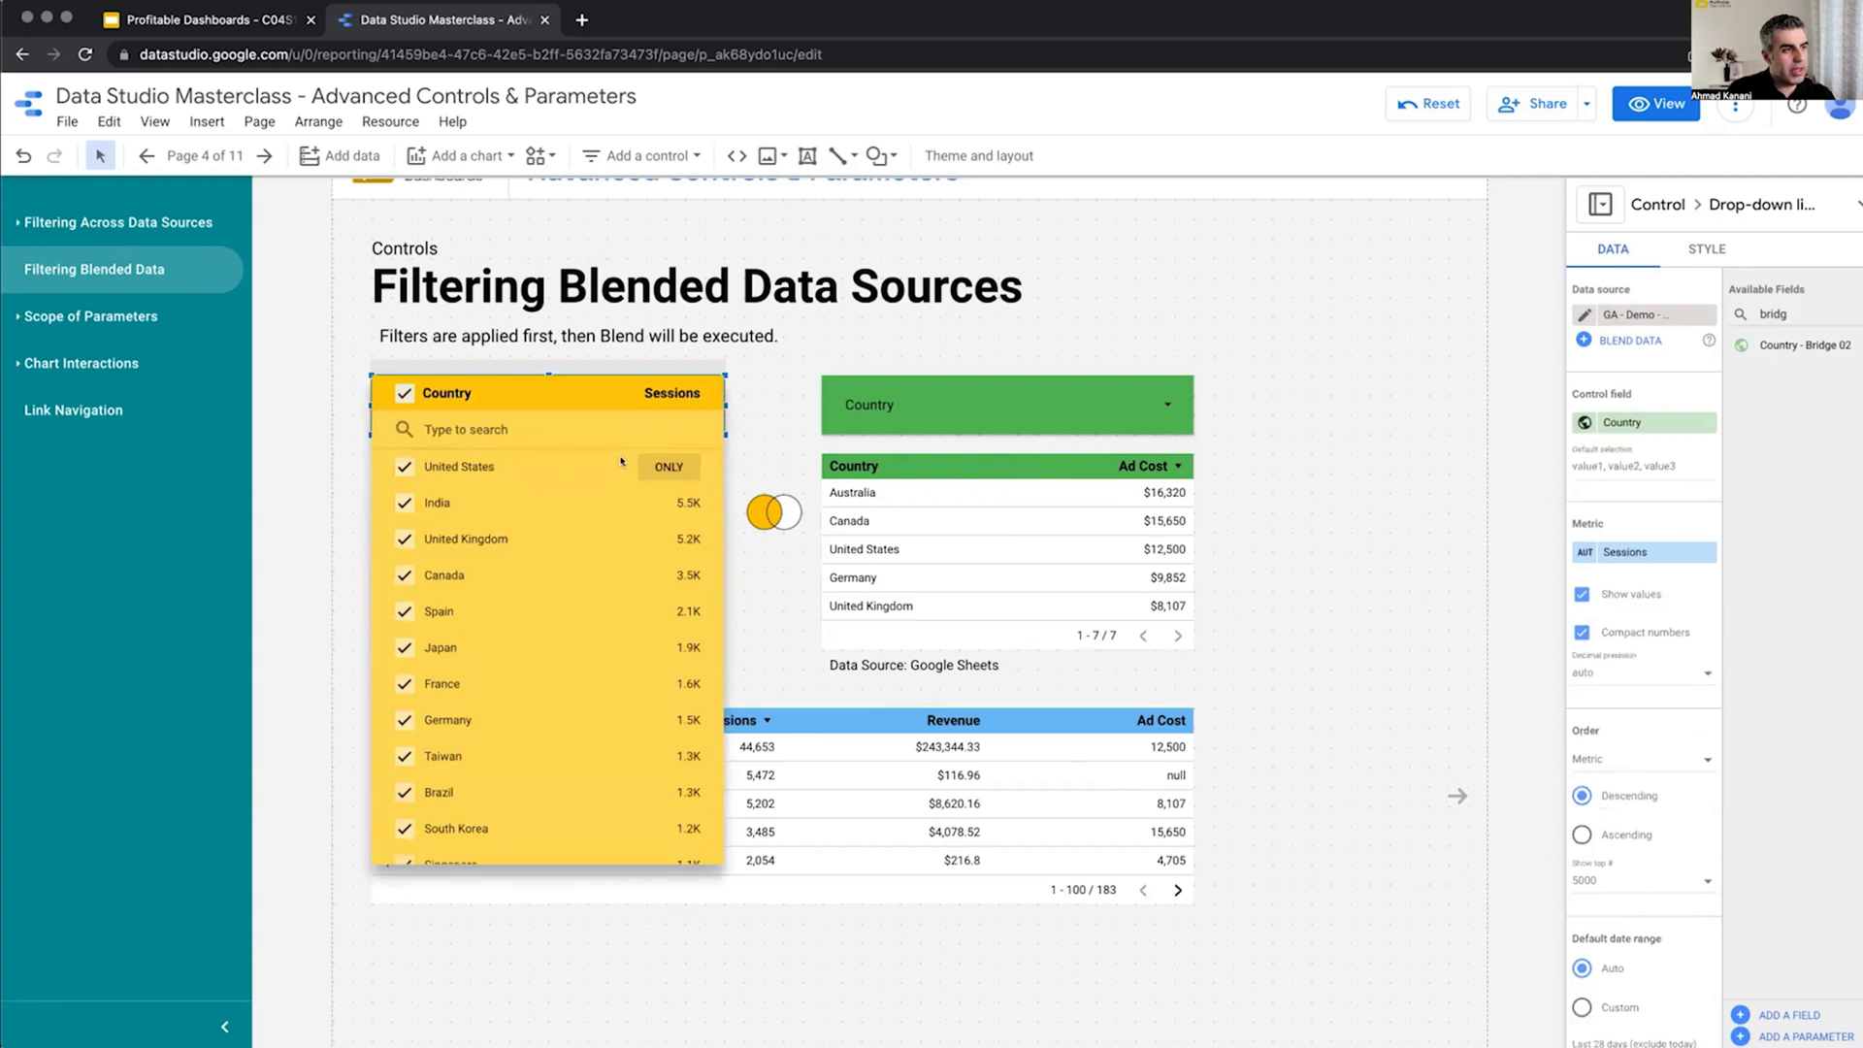
click(665, 467)
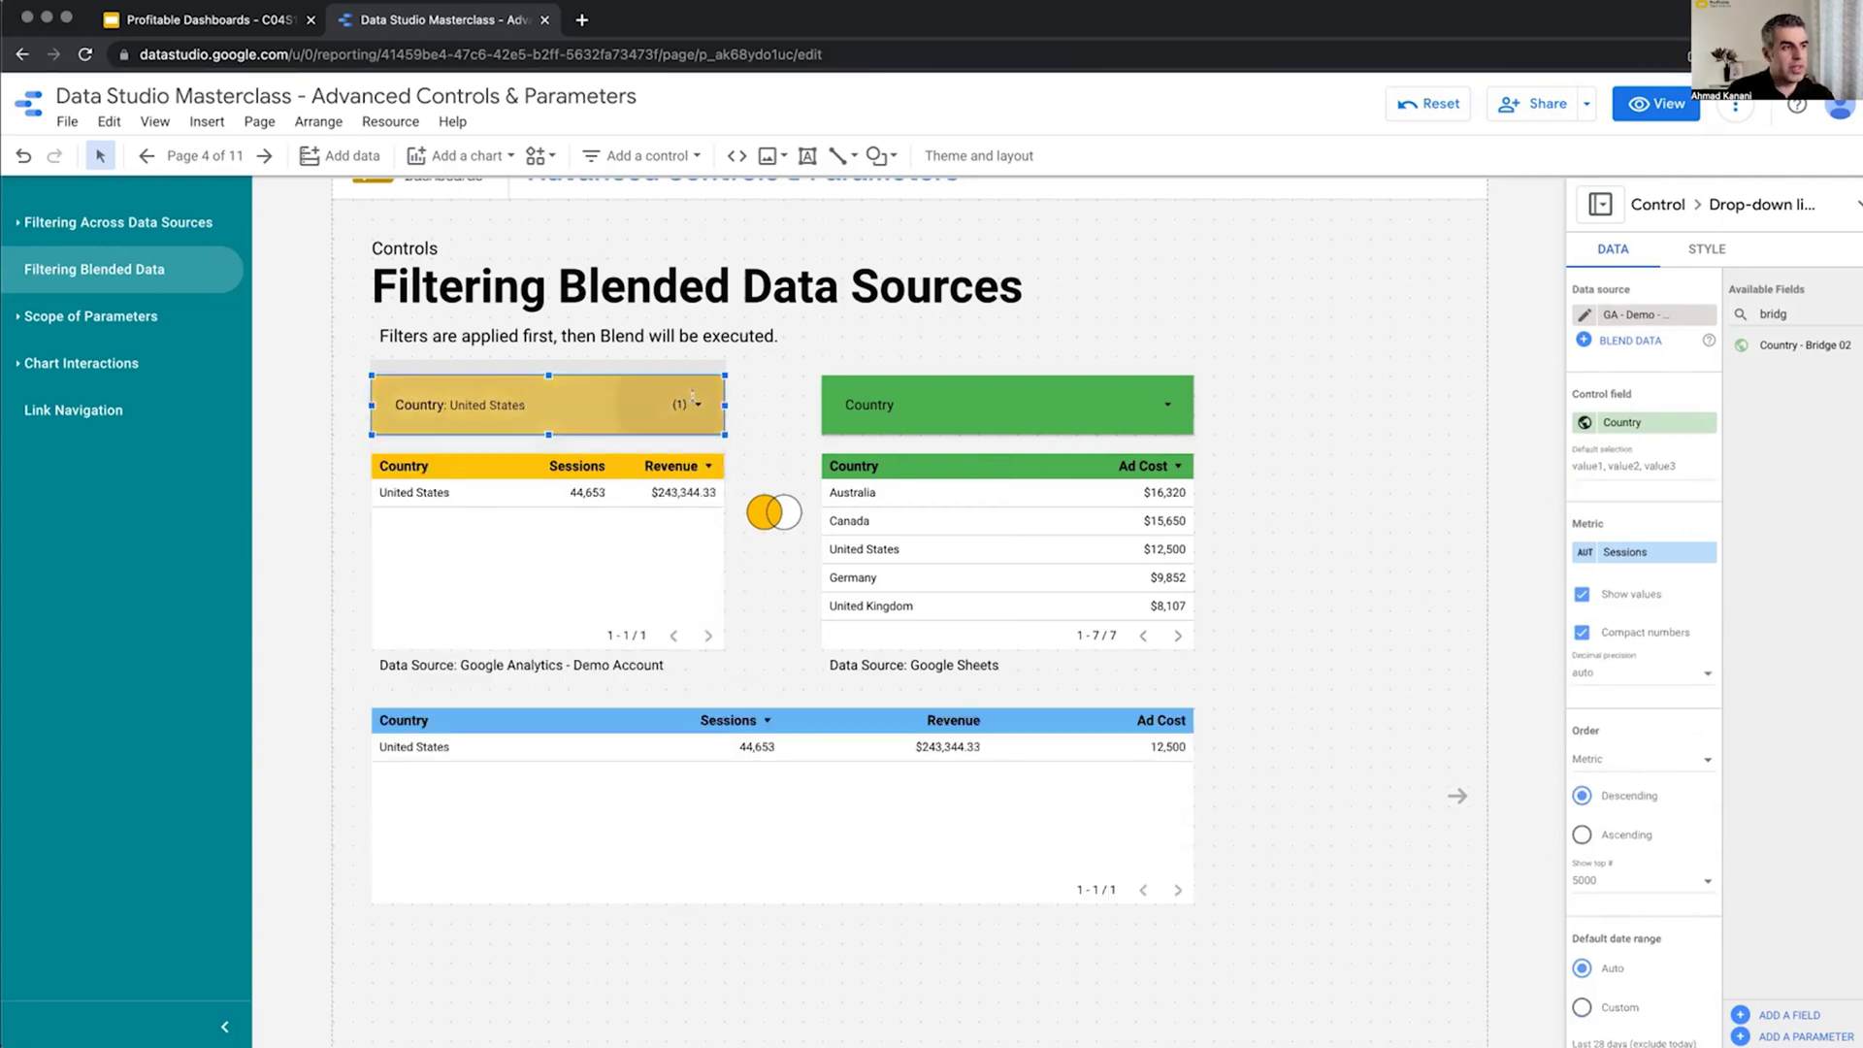
Restore all countries in the GA filter and view the Sheets country list without changing it.
click(668, 404)
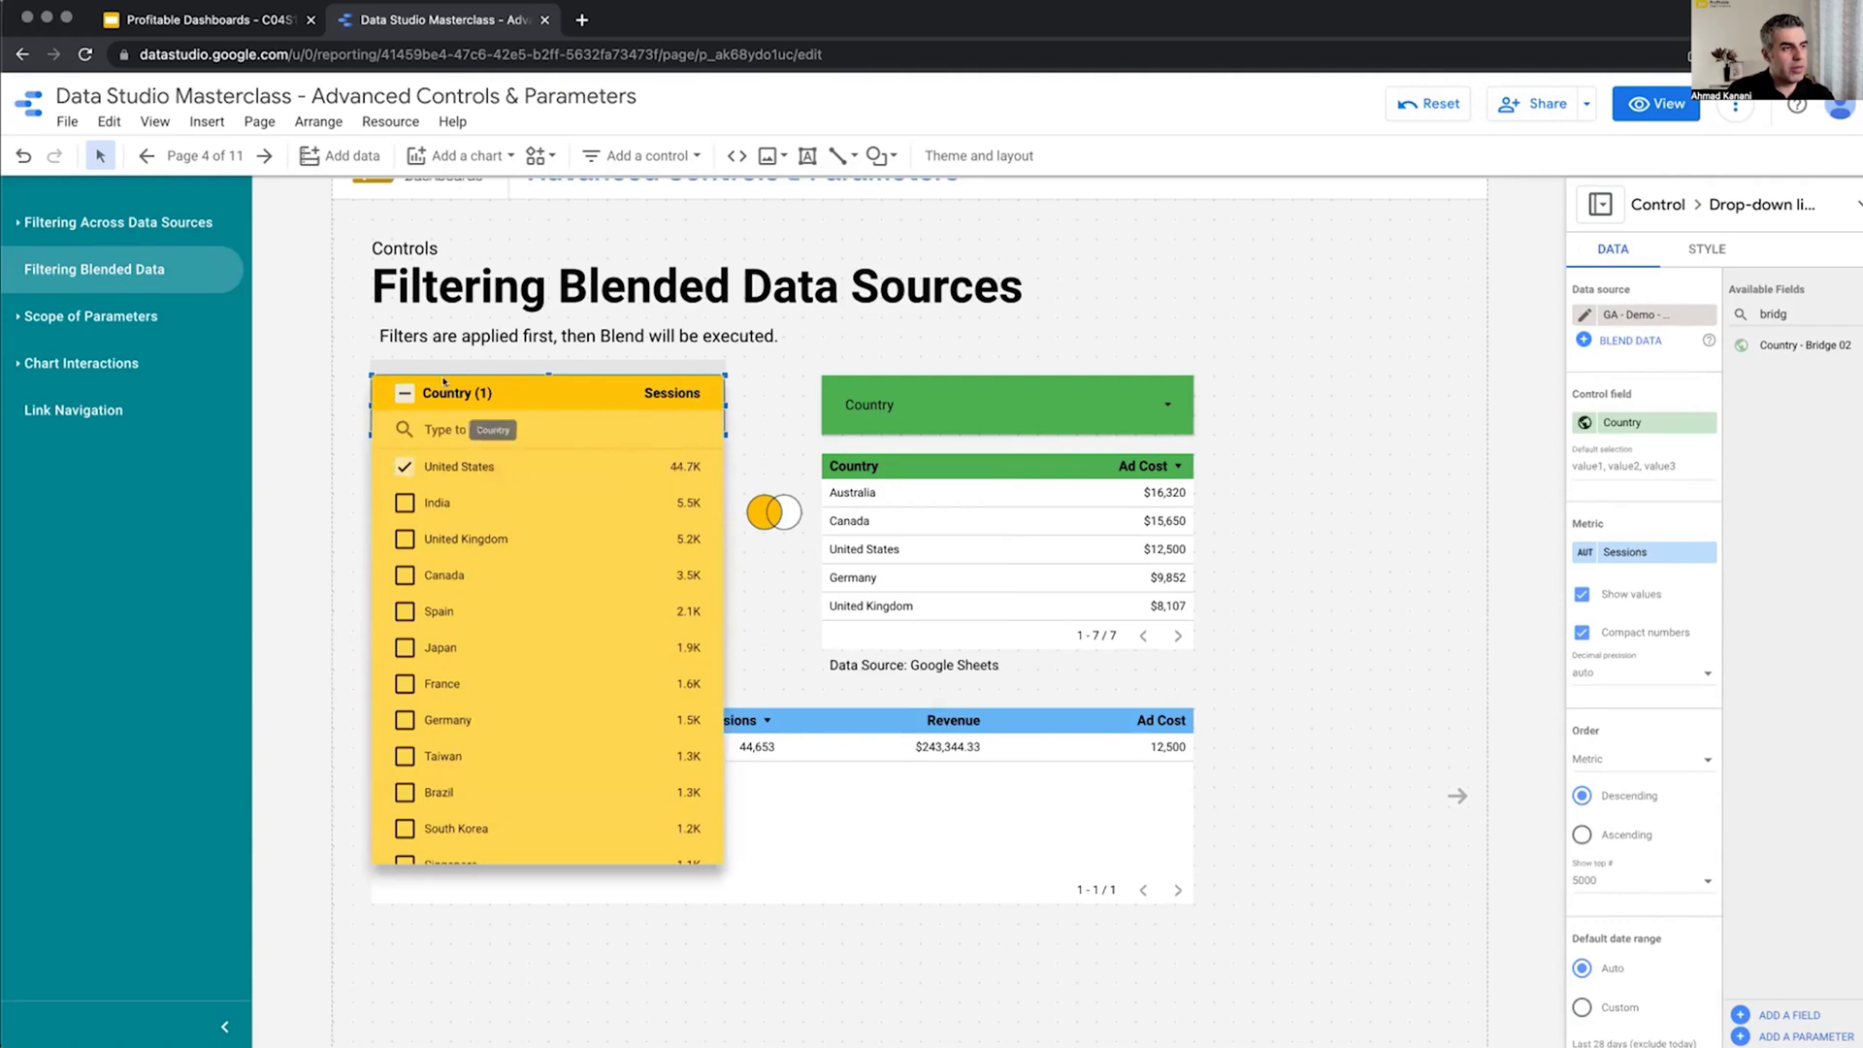
click(404, 393)
click(749, 447)
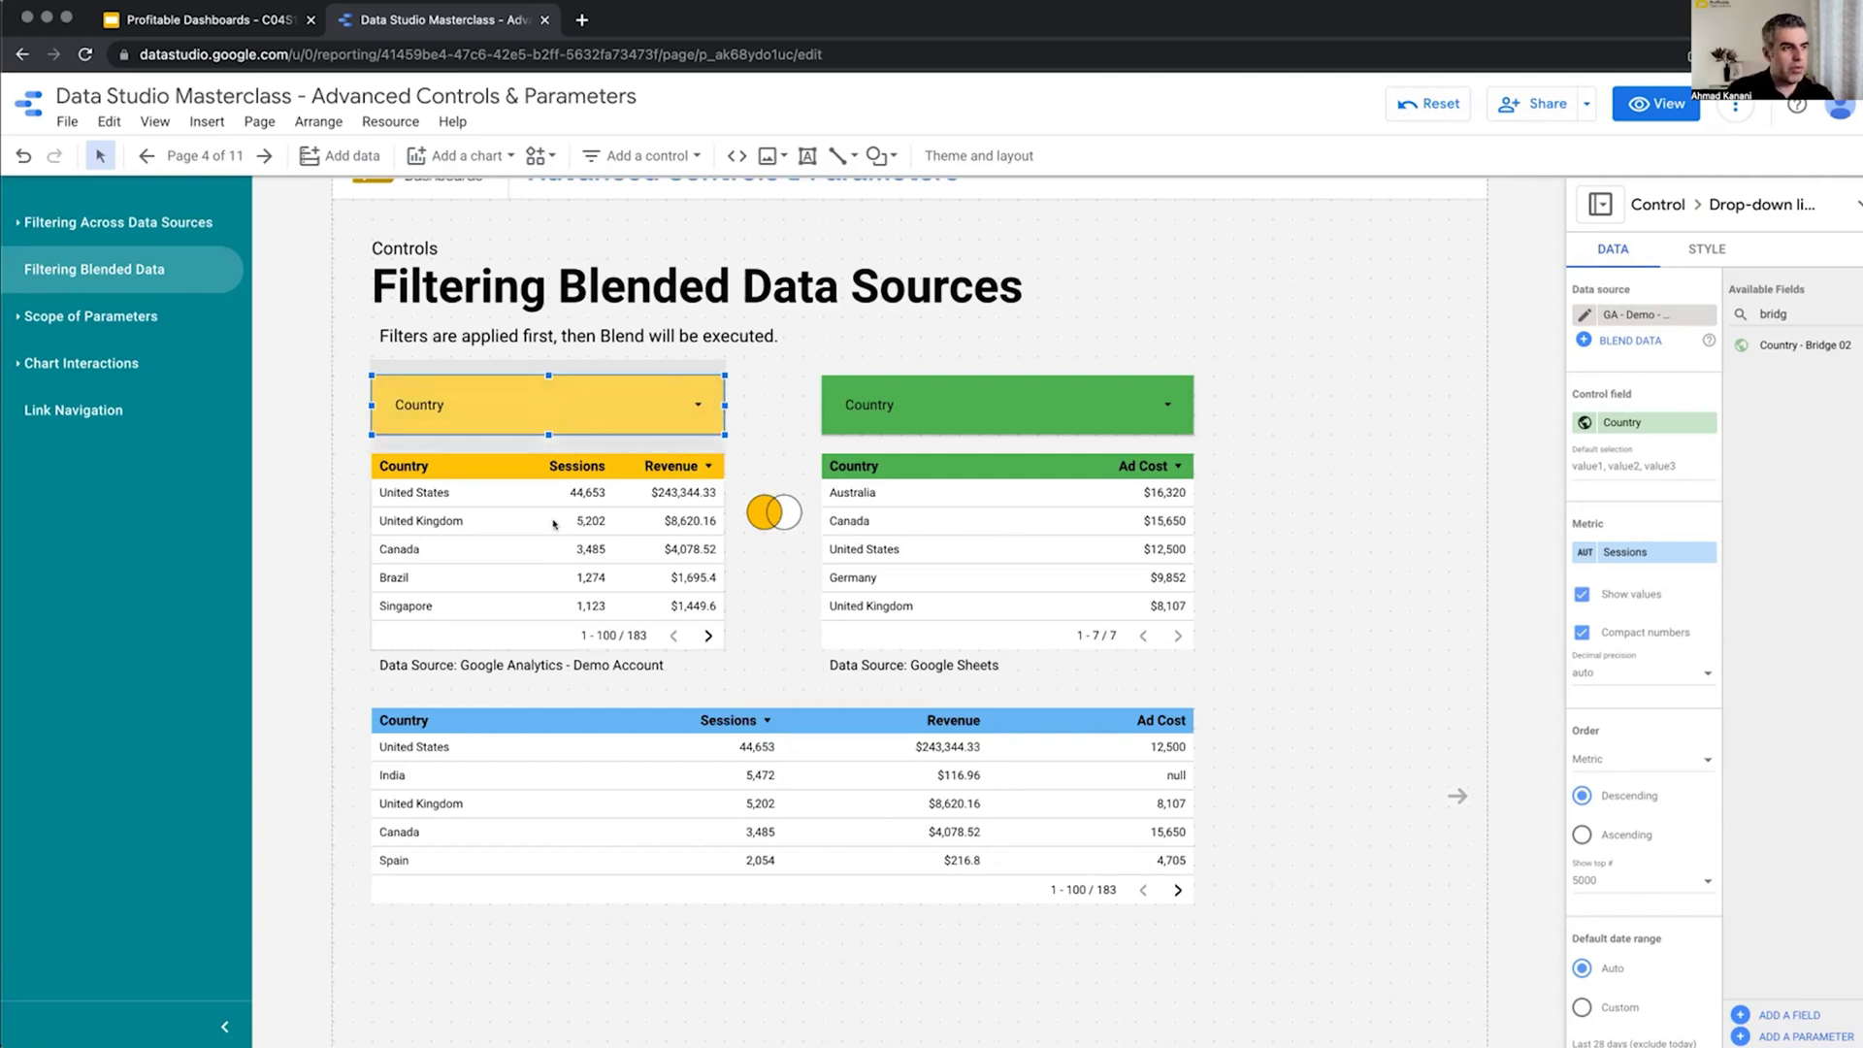
click(1017, 384)
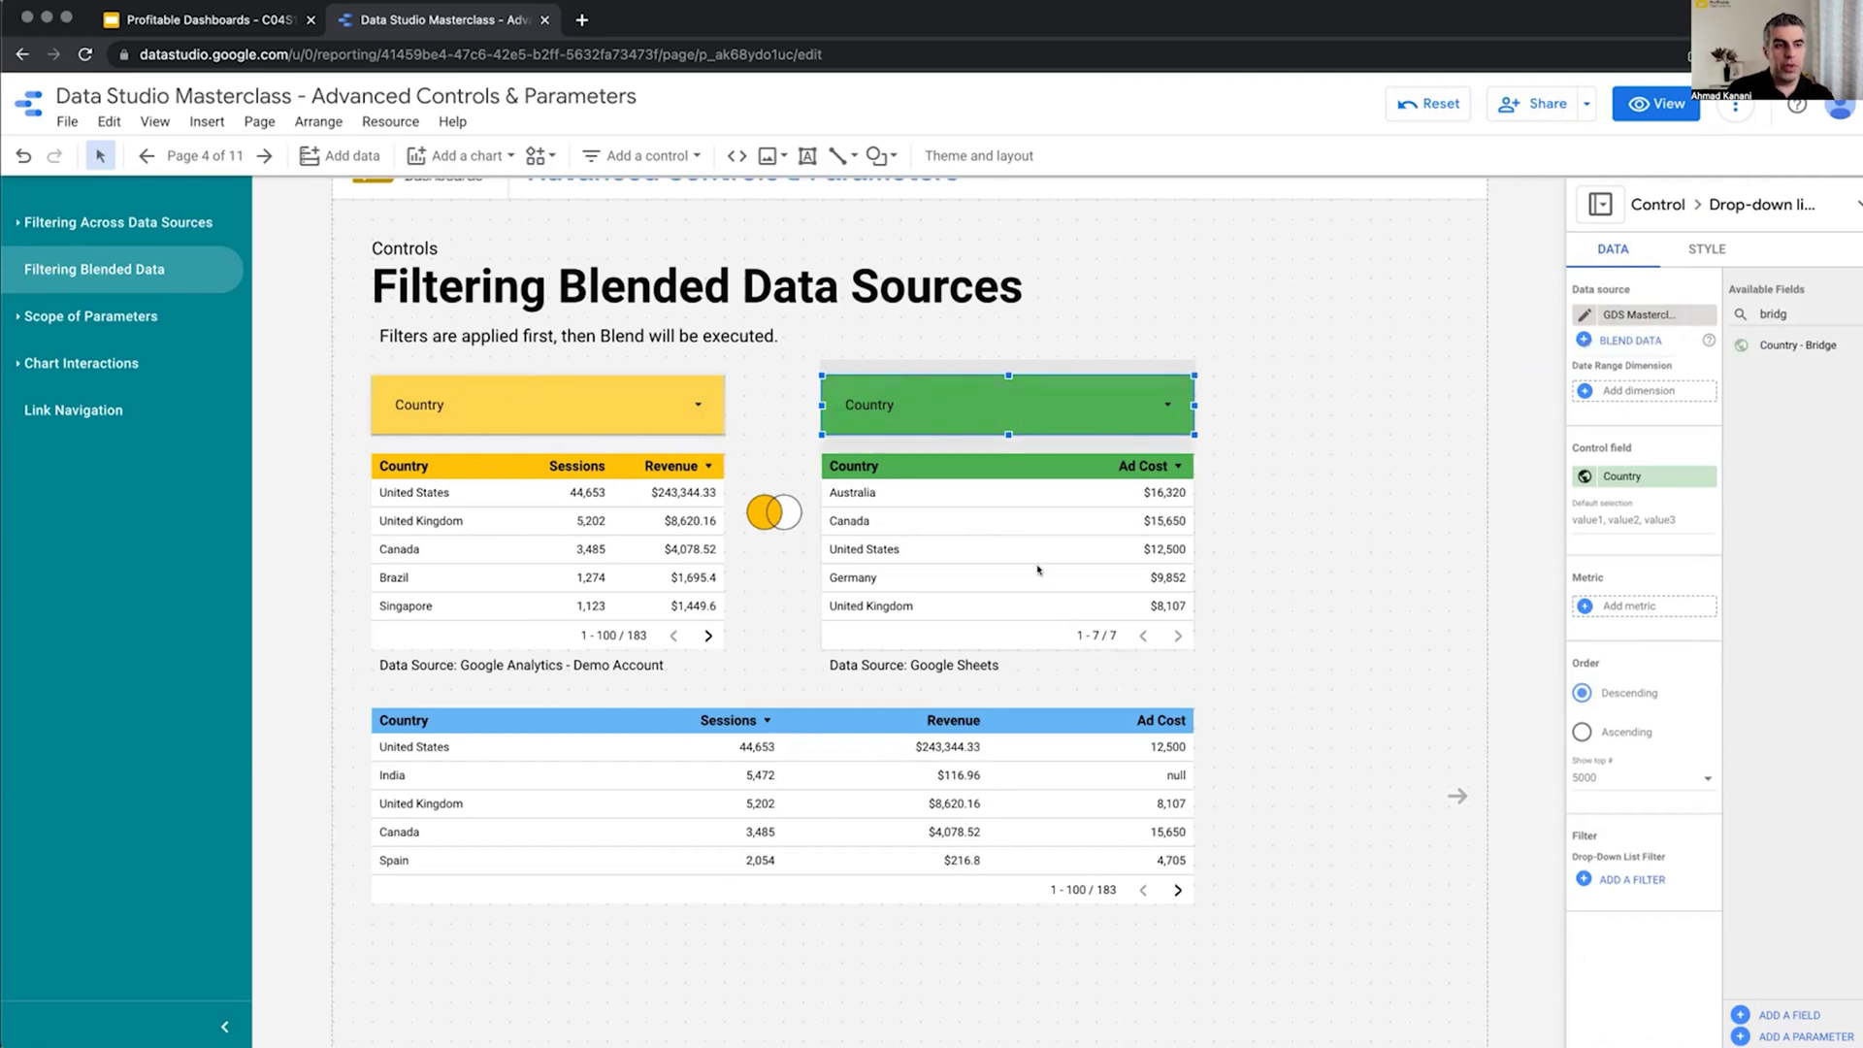
click(1161, 404)
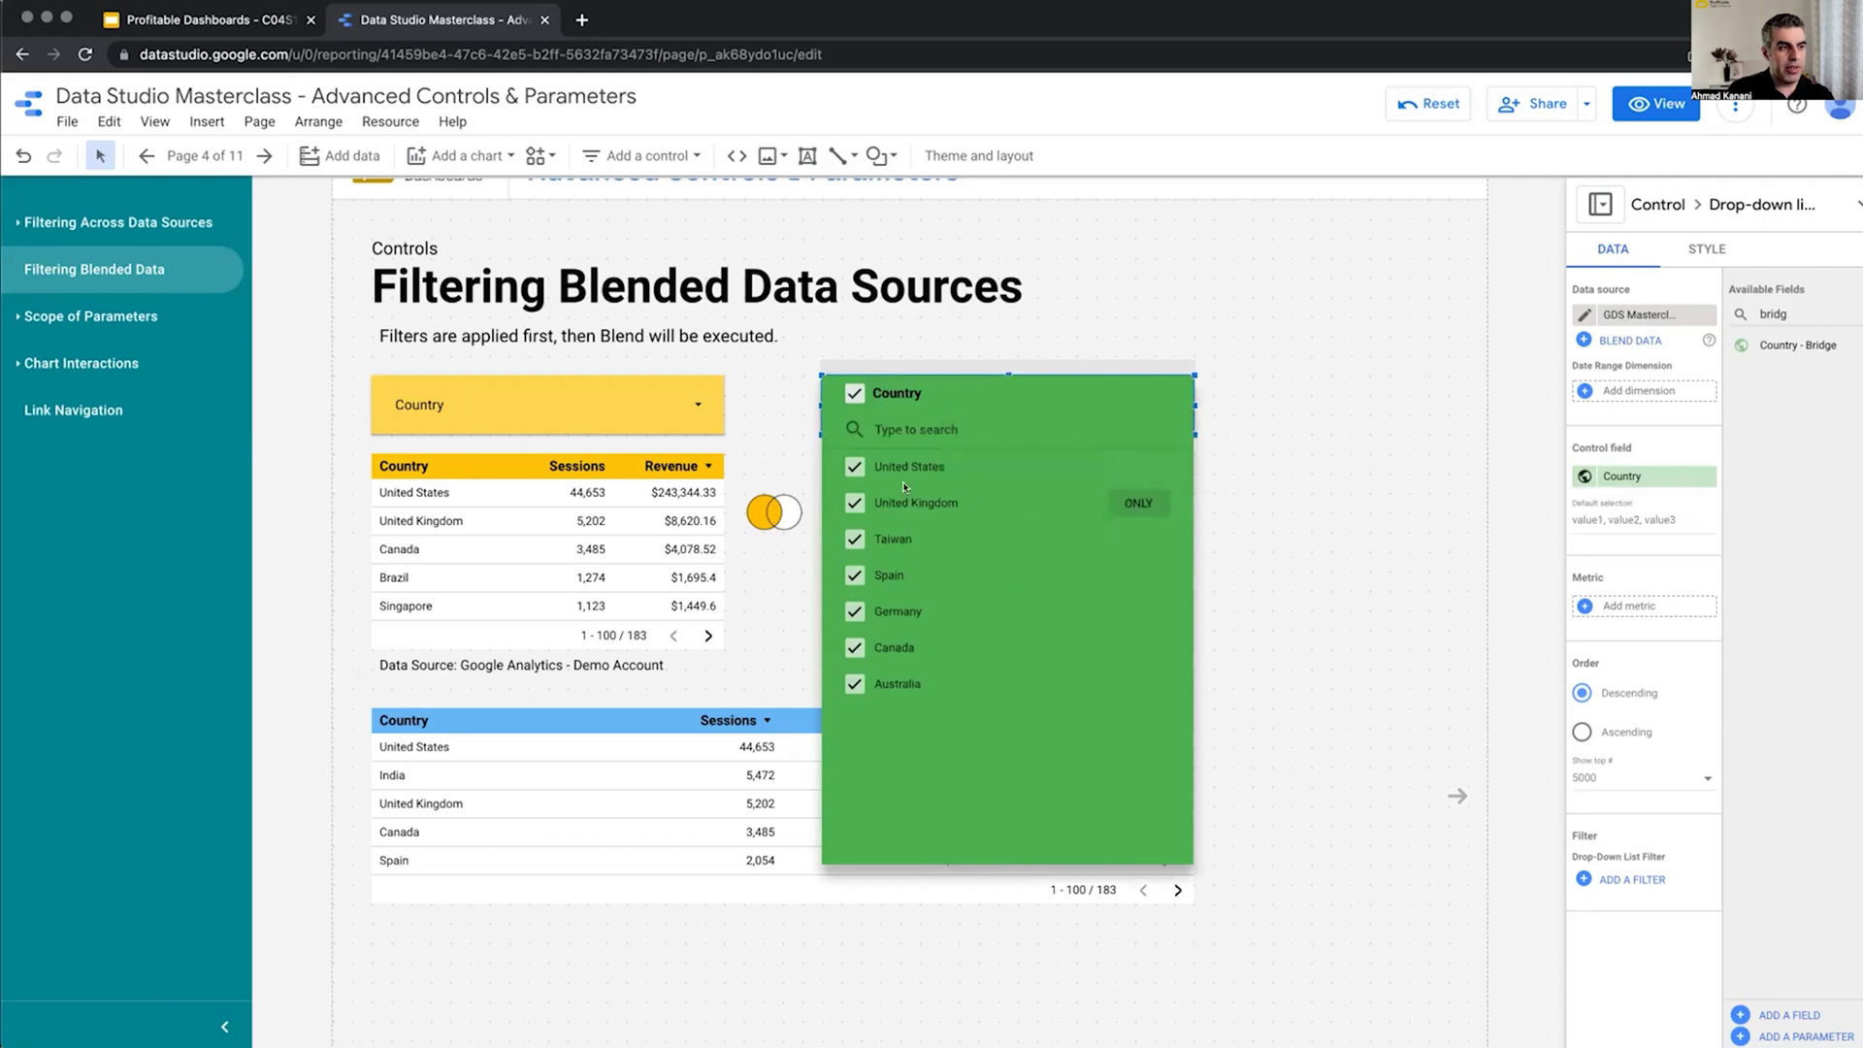
click(1353, 555)
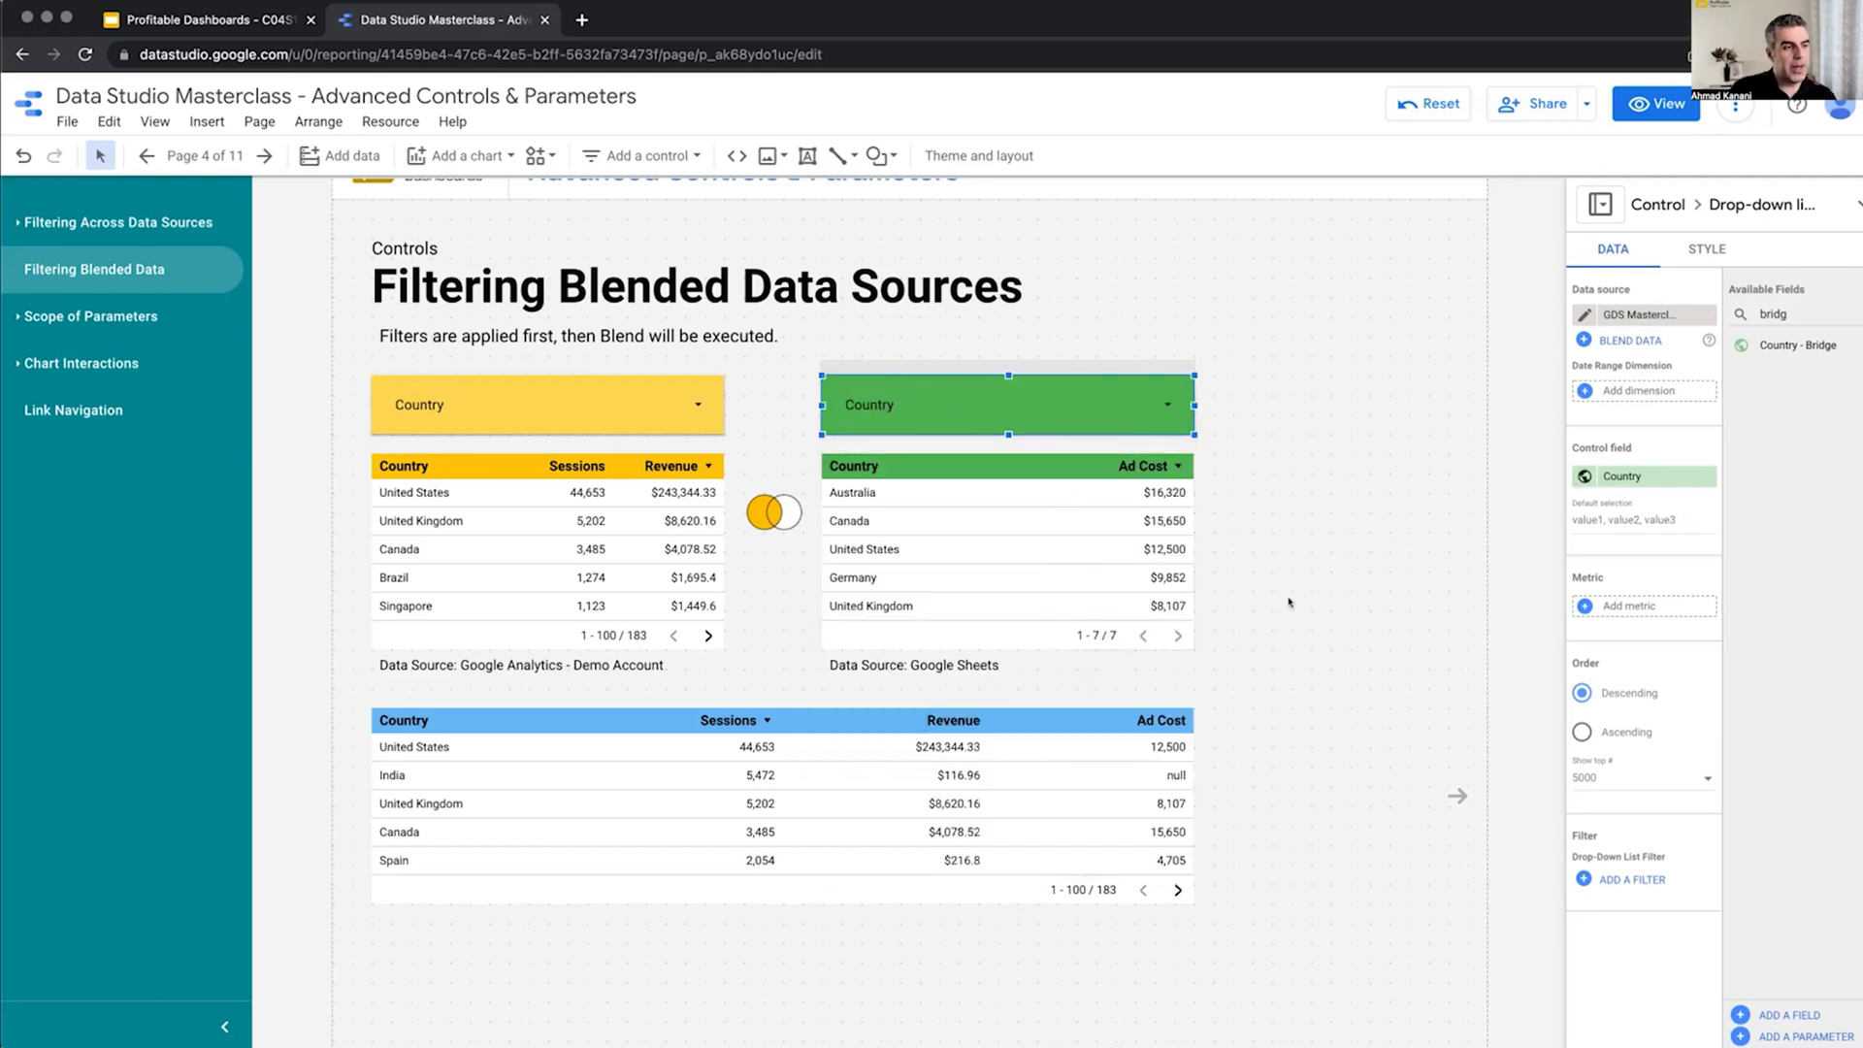
Open the bottom blended table's blend settings and enlarge the Blend Data panel to show field lists.
click(818, 790)
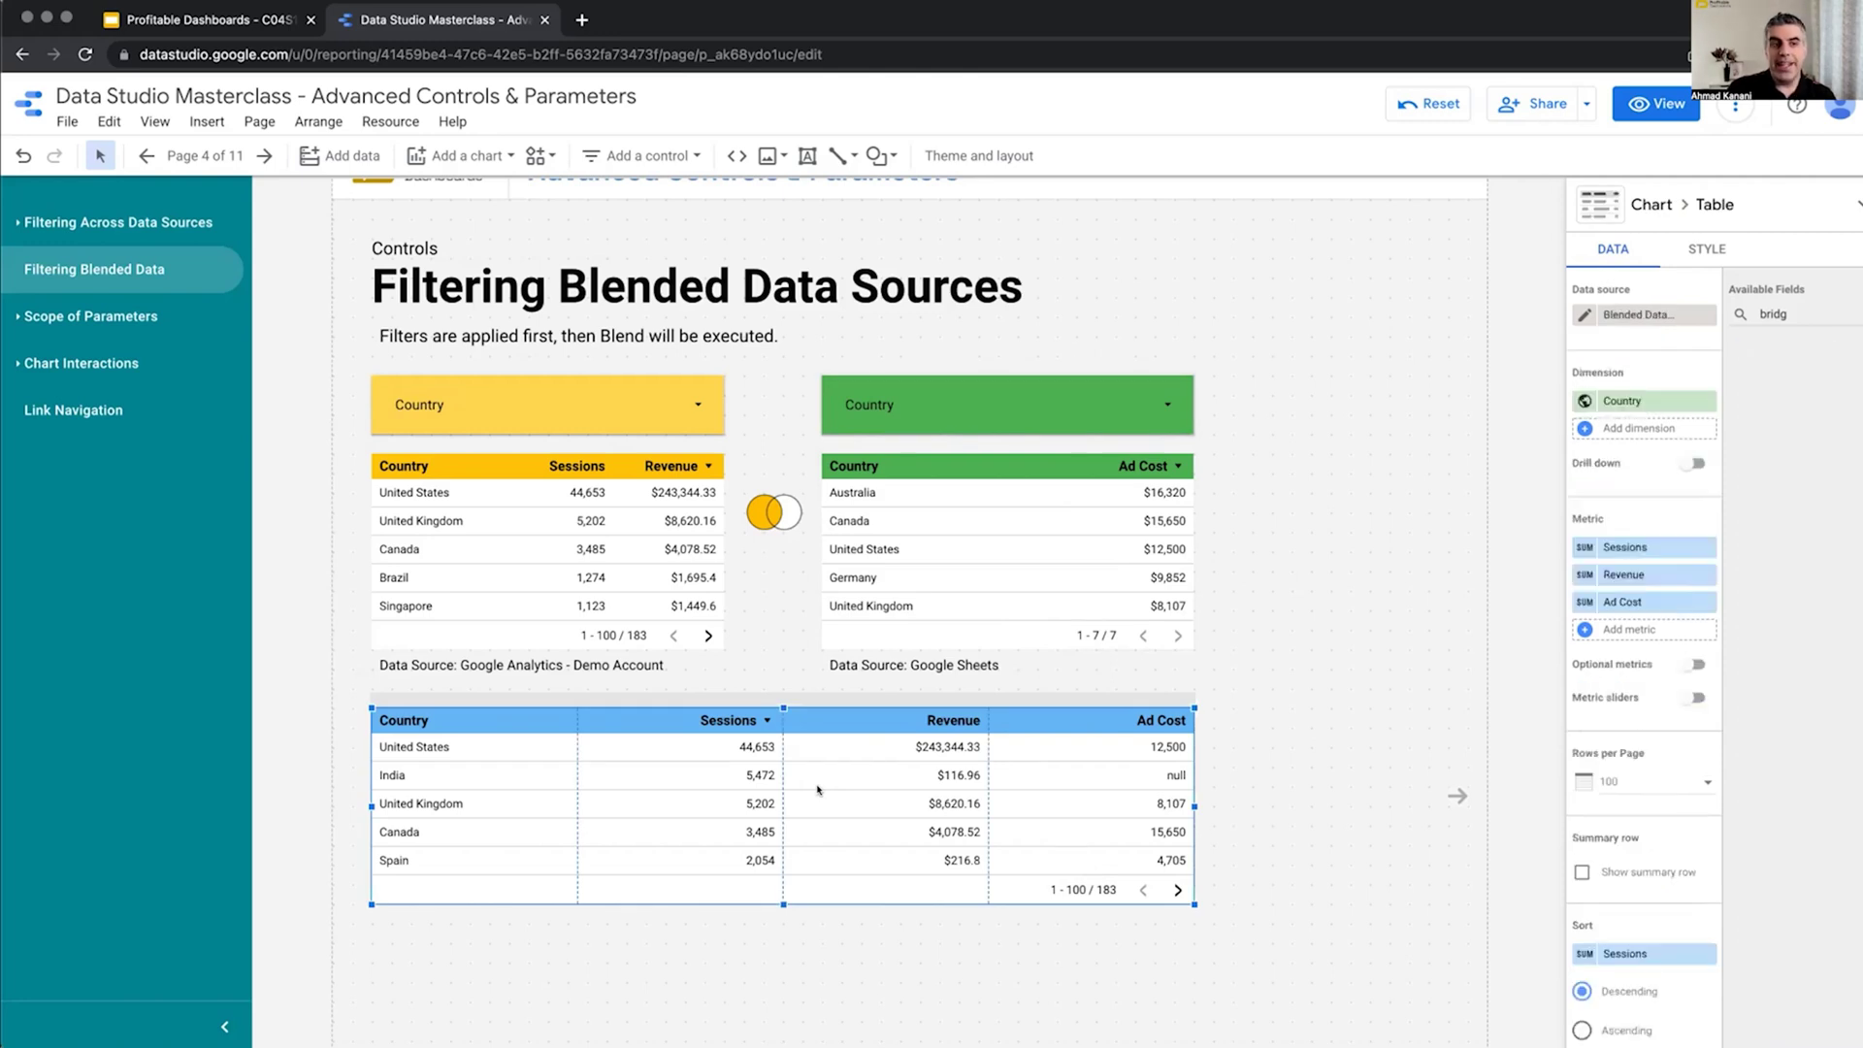
click(1584, 314)
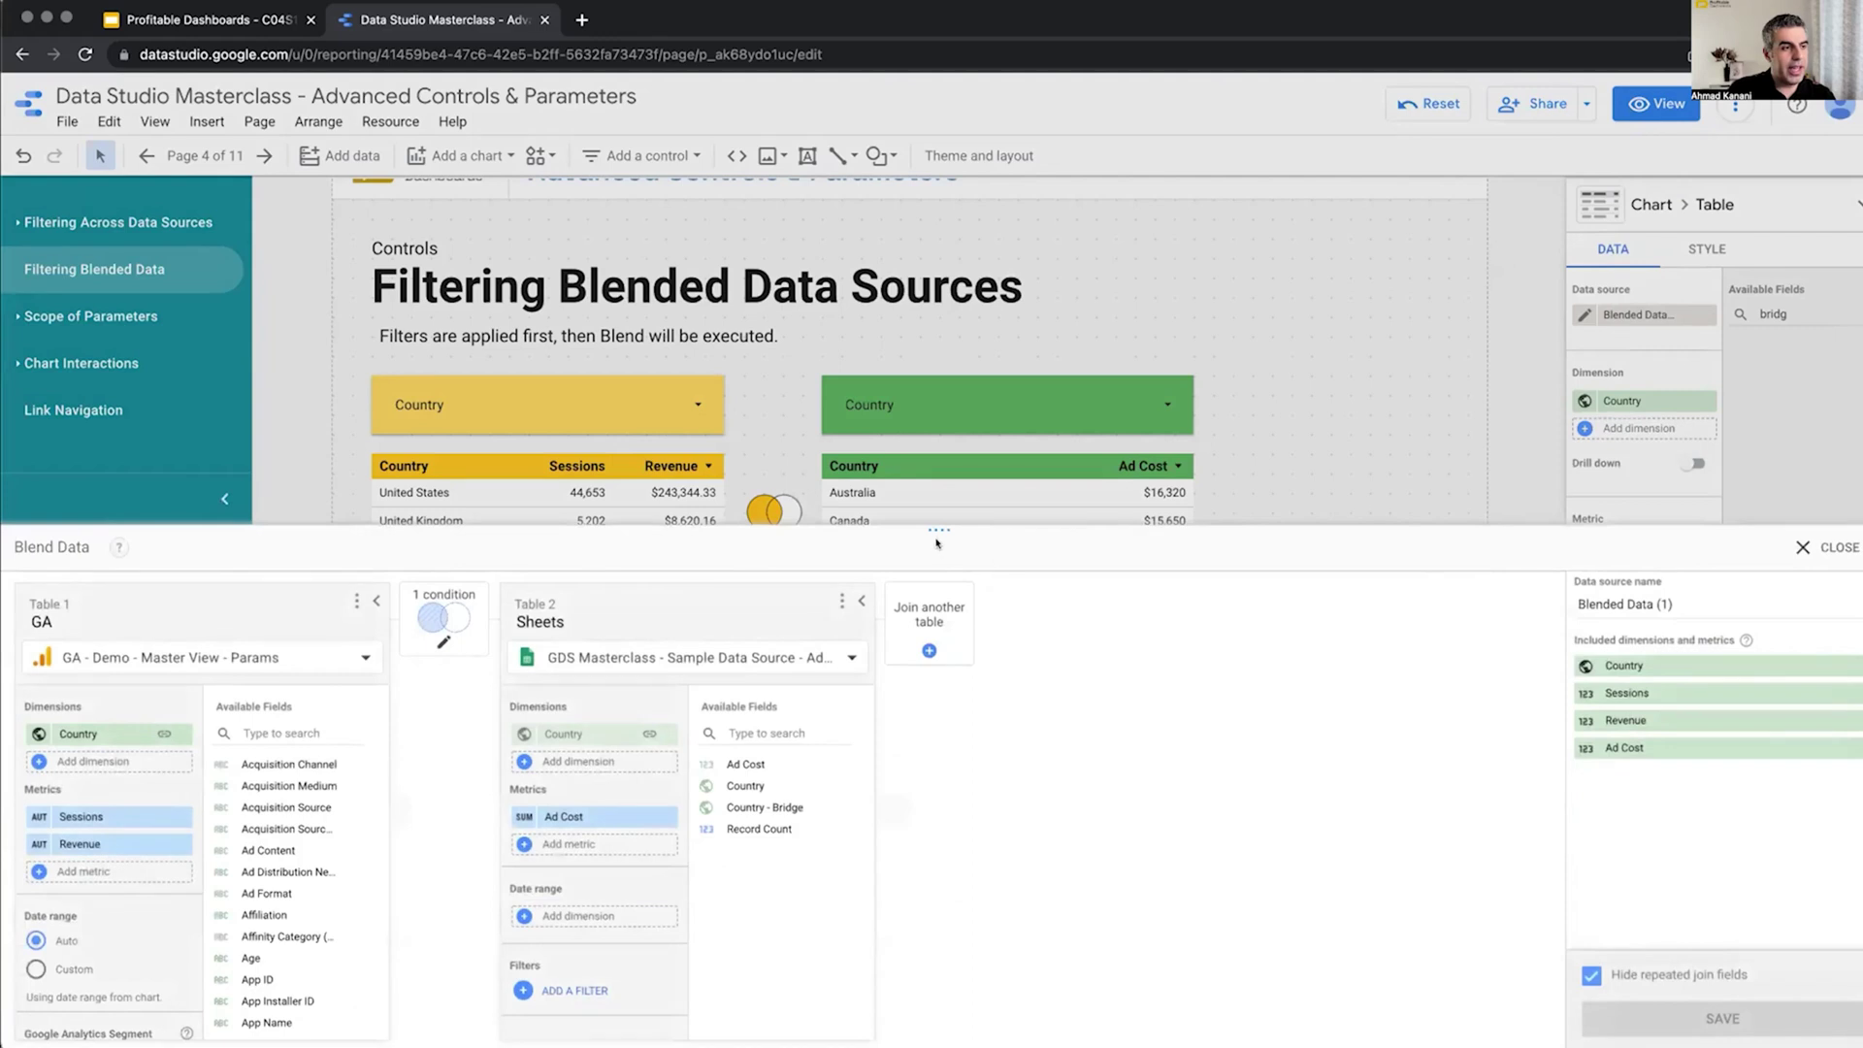
drag(935, 527, 938, 216)
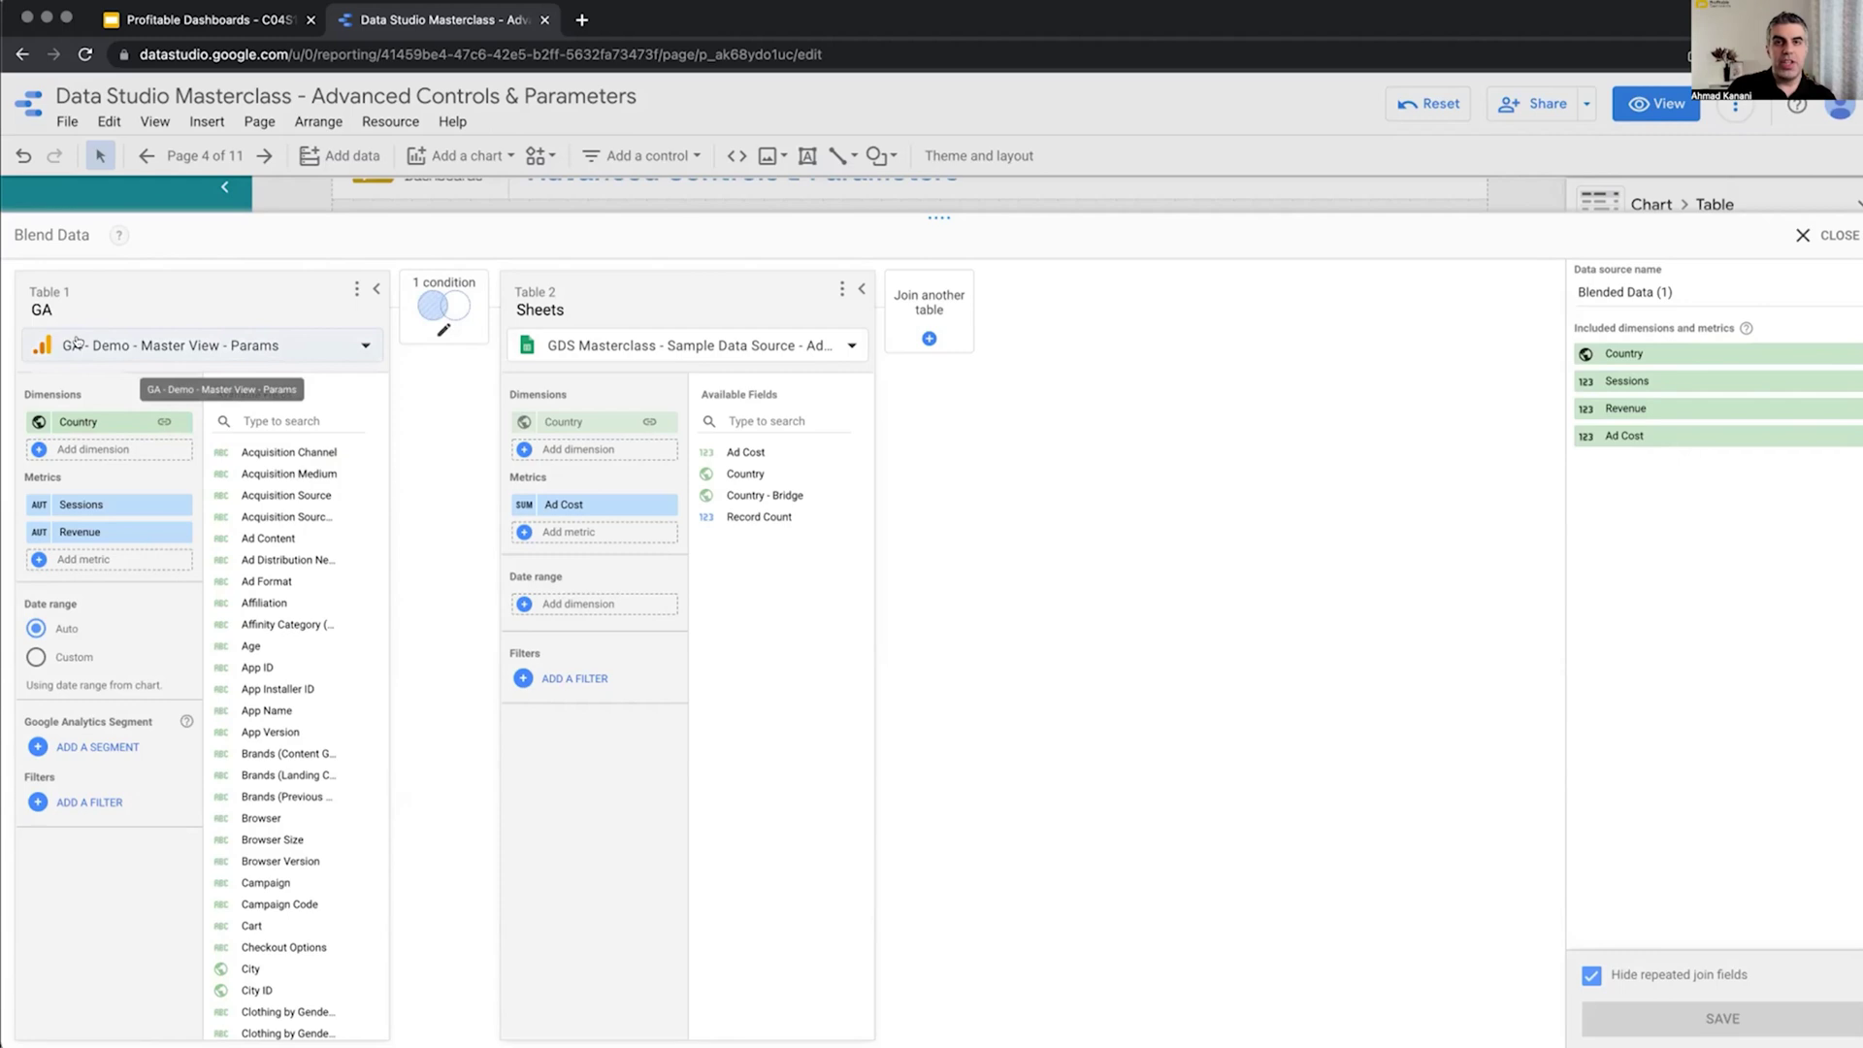
drag(938, 217, 946, 836)
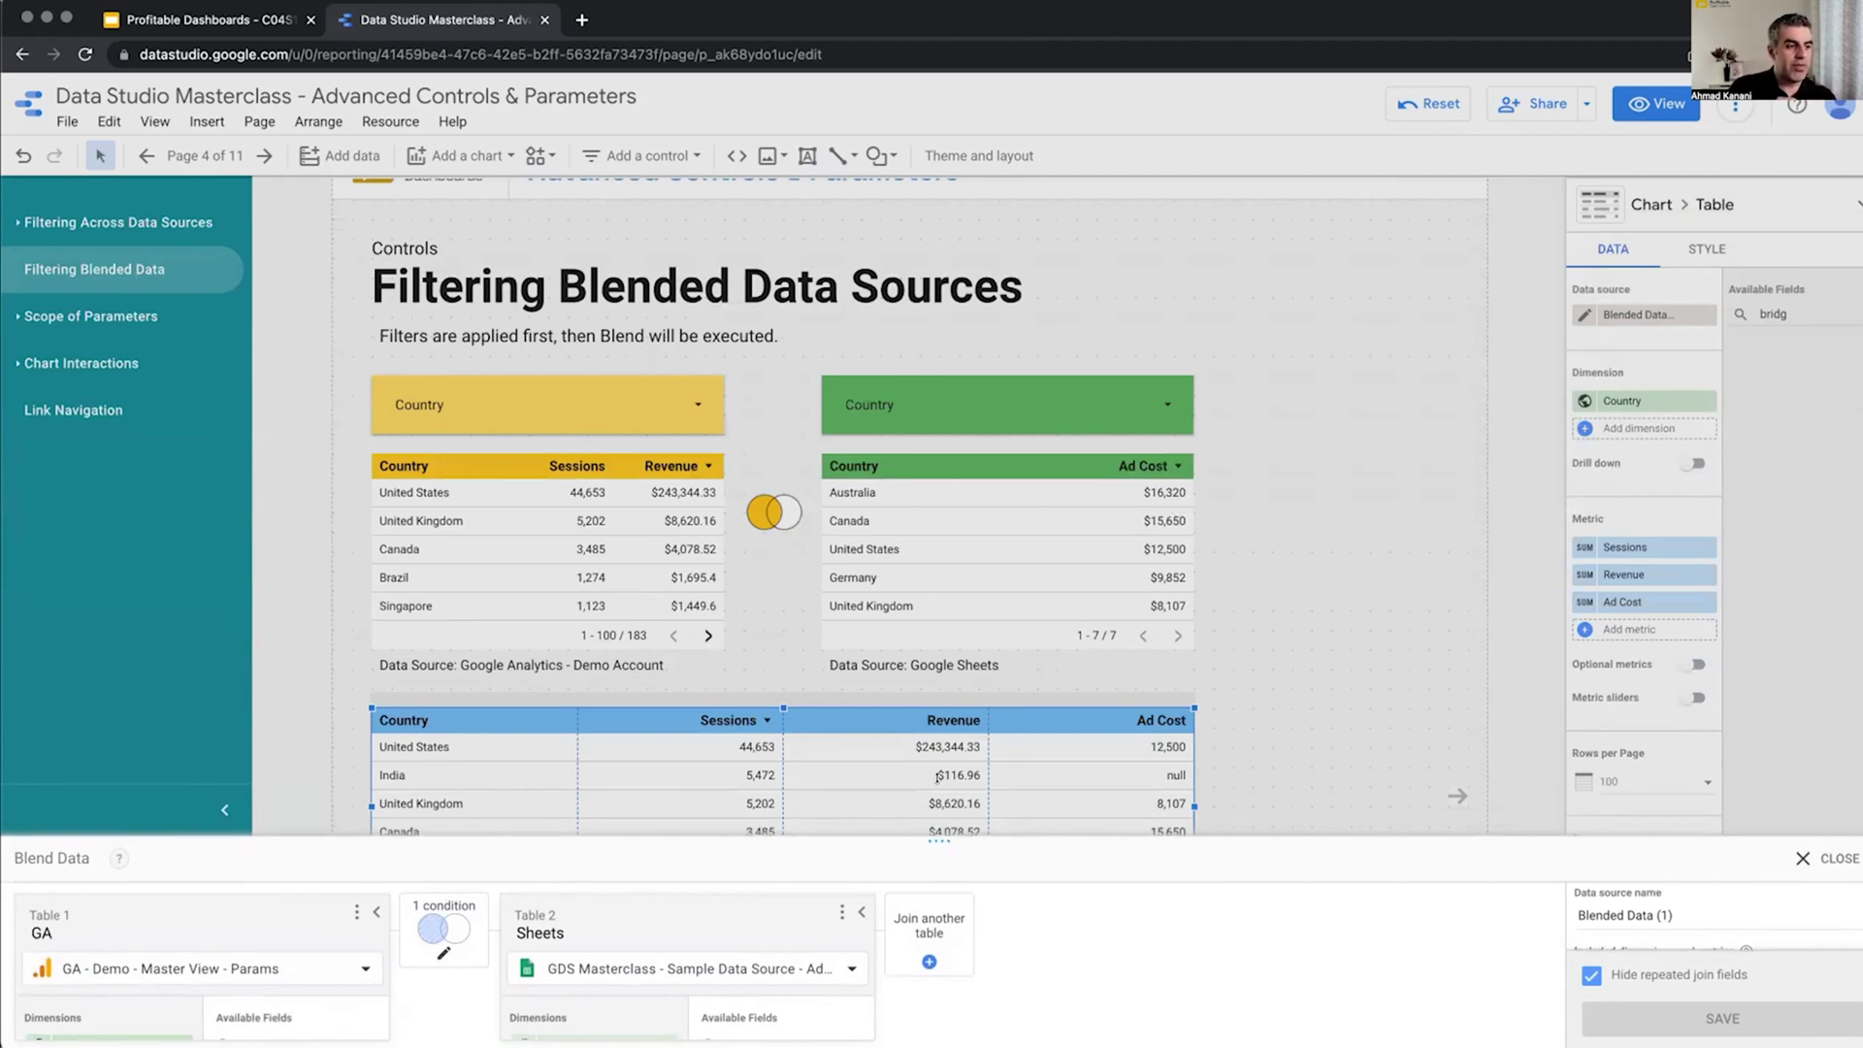
drag(938, 838, 946, 278)
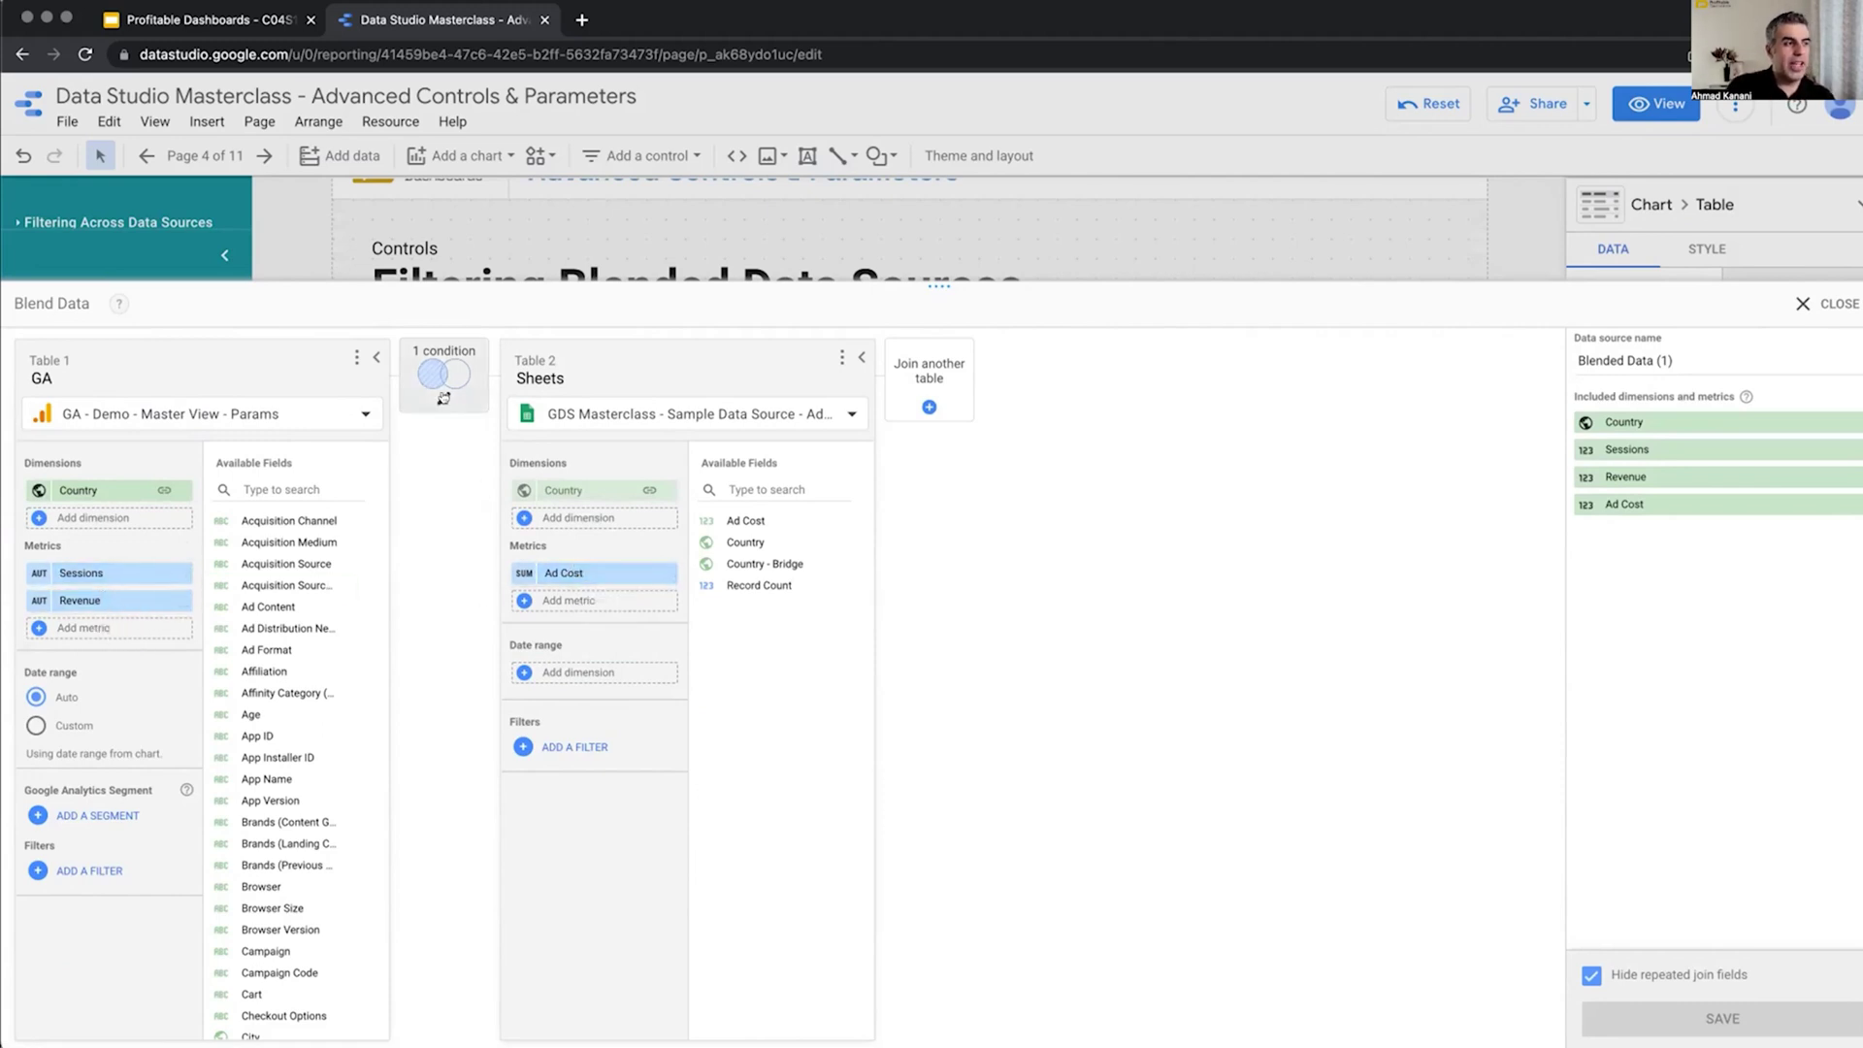
click(1826, 304)
click(1371, 549)
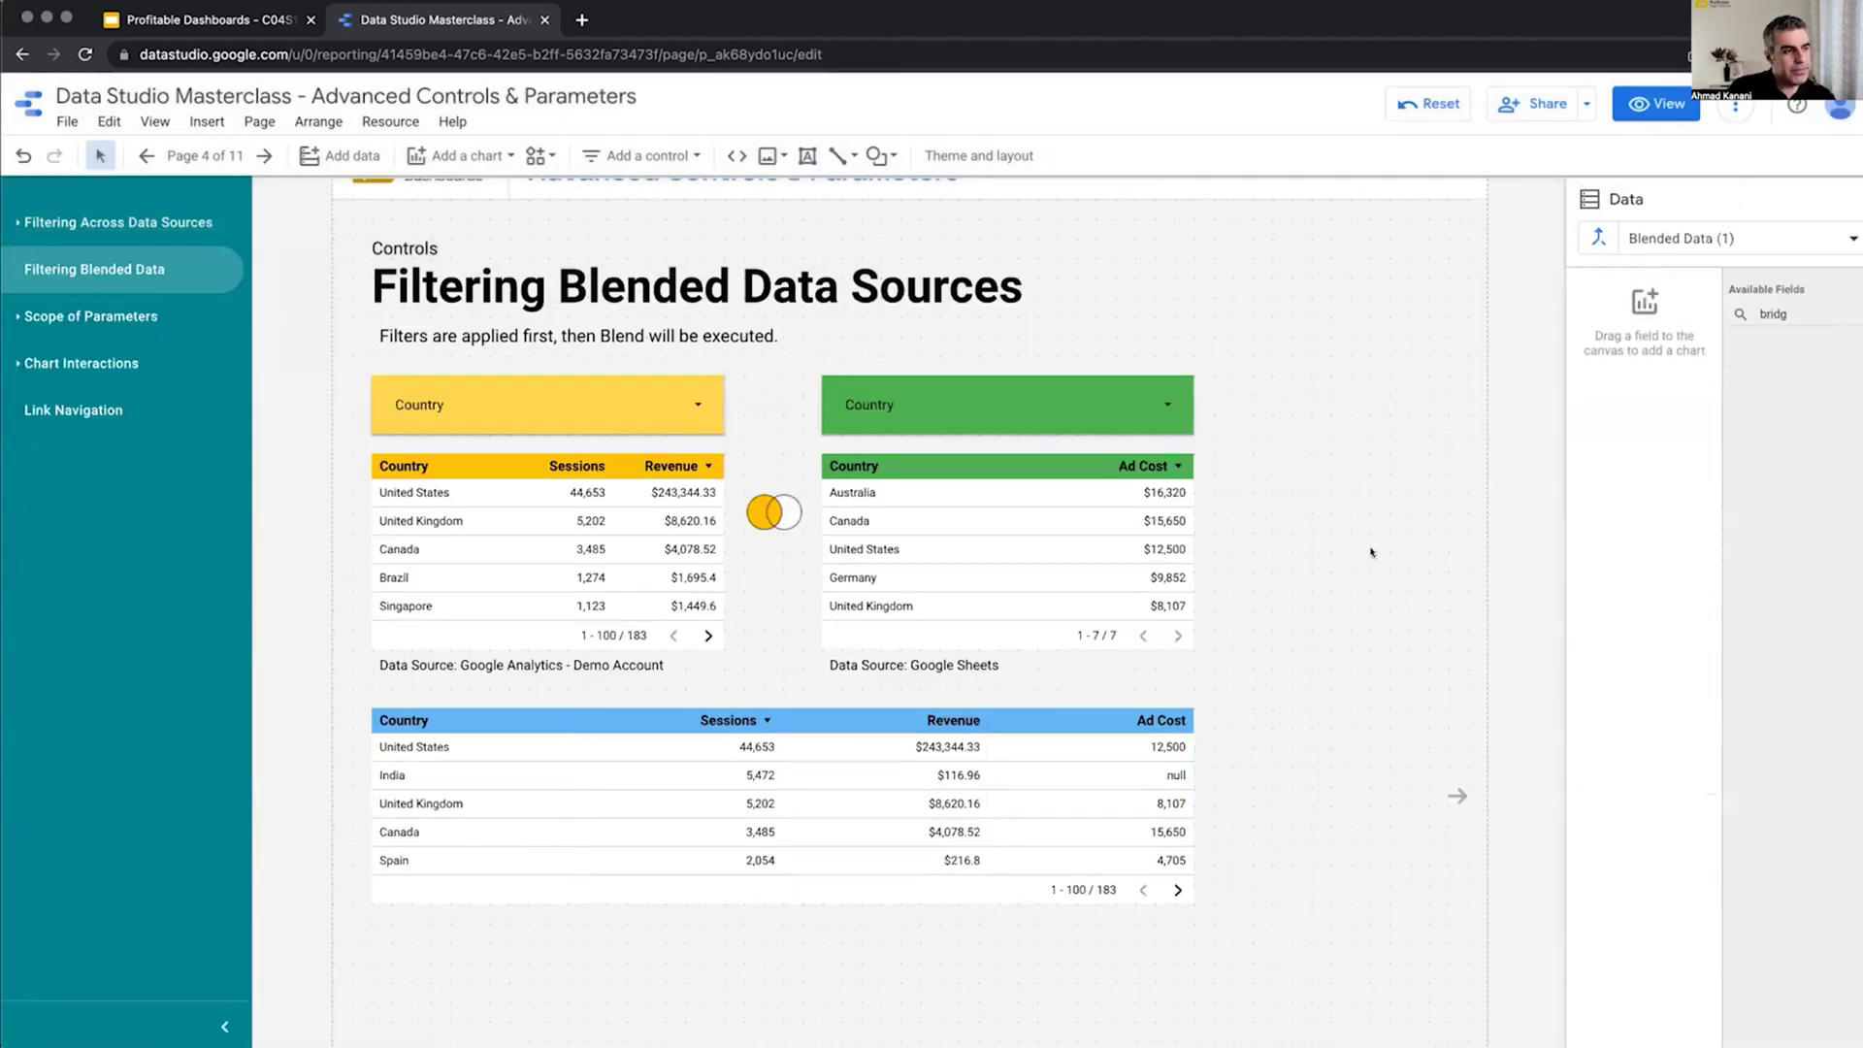
click(702, 408)
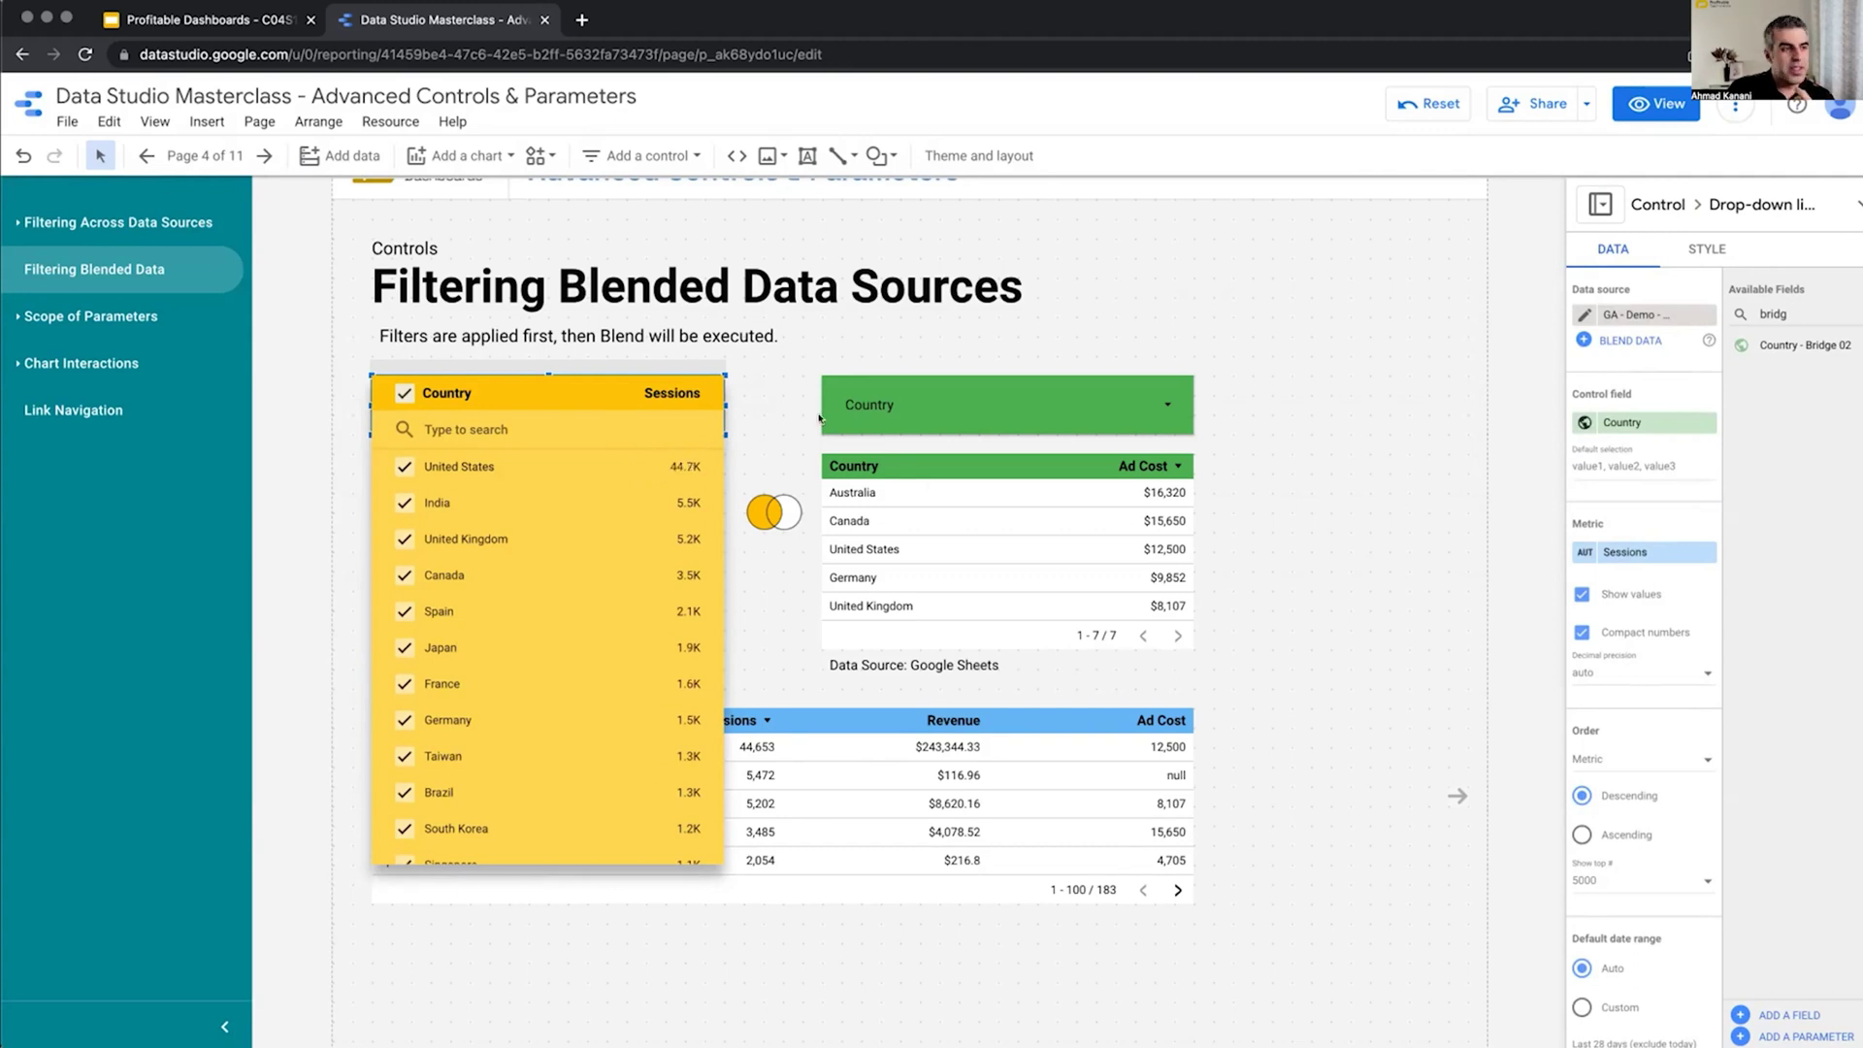
key(Escape)
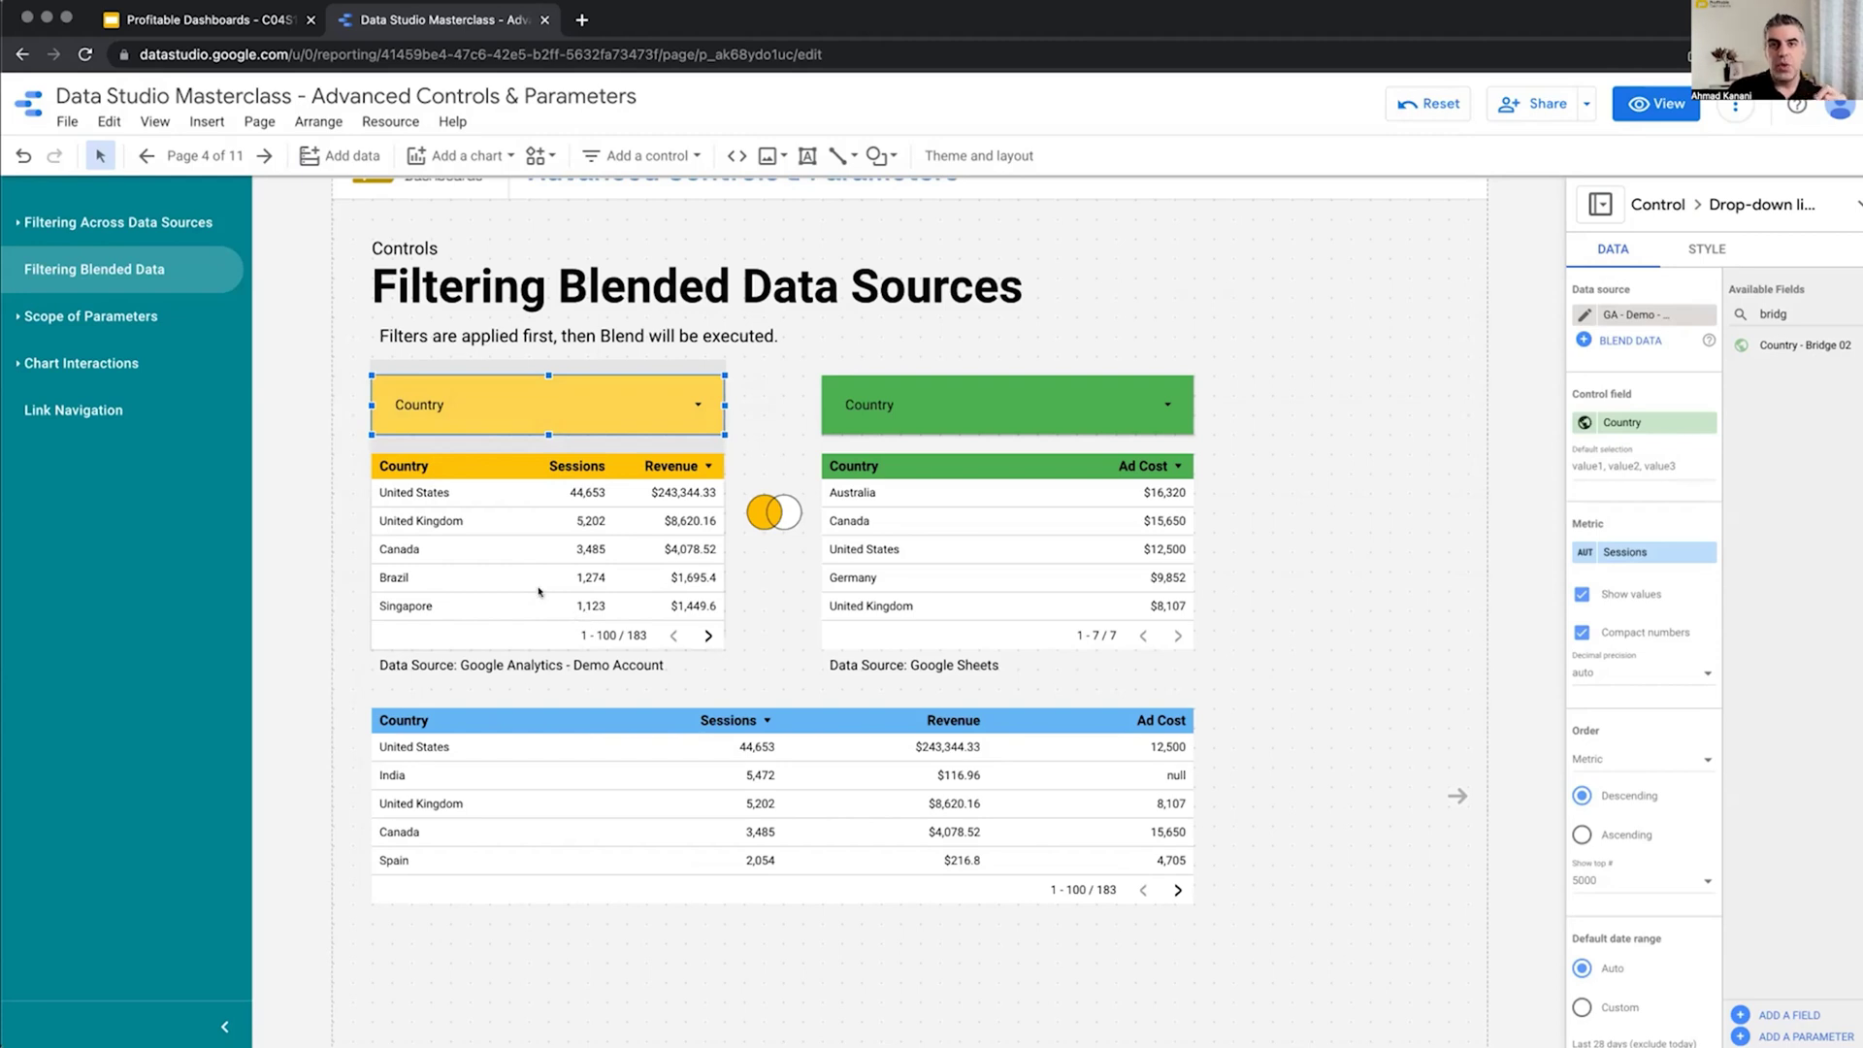
click(855, 790)
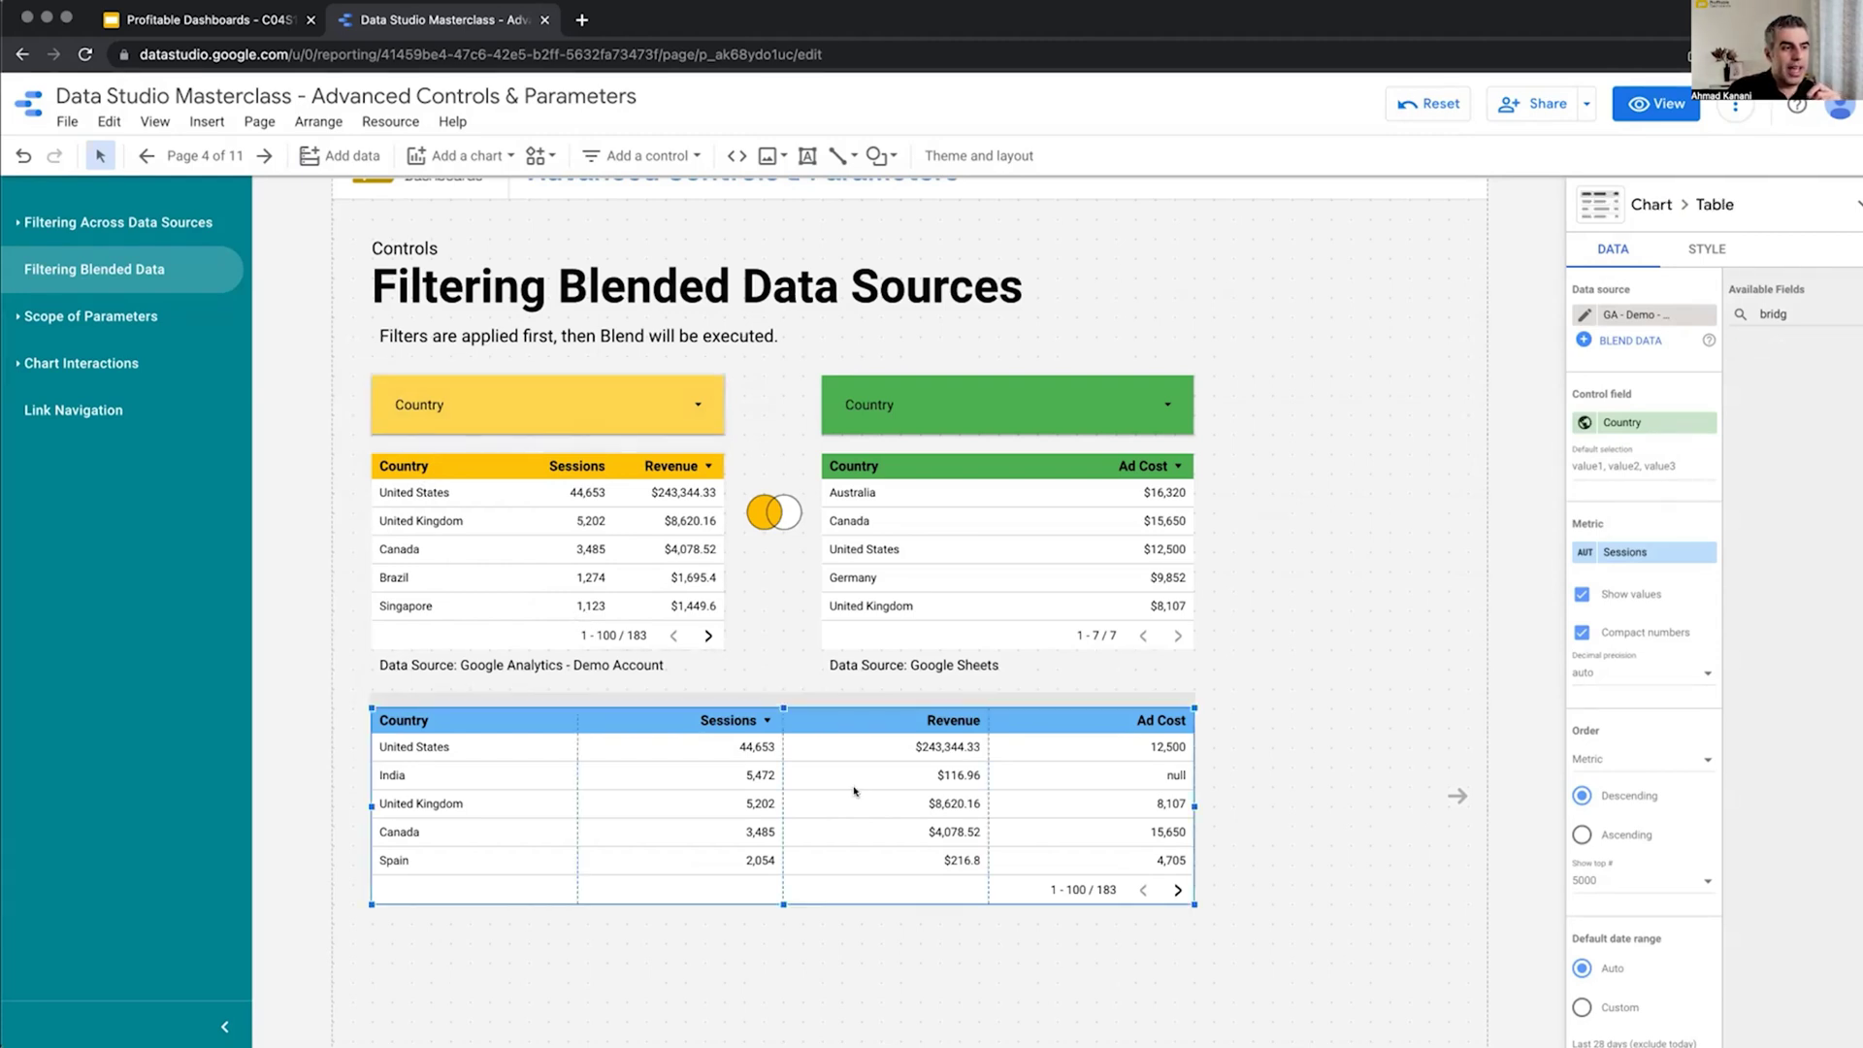
click(1583, 315)
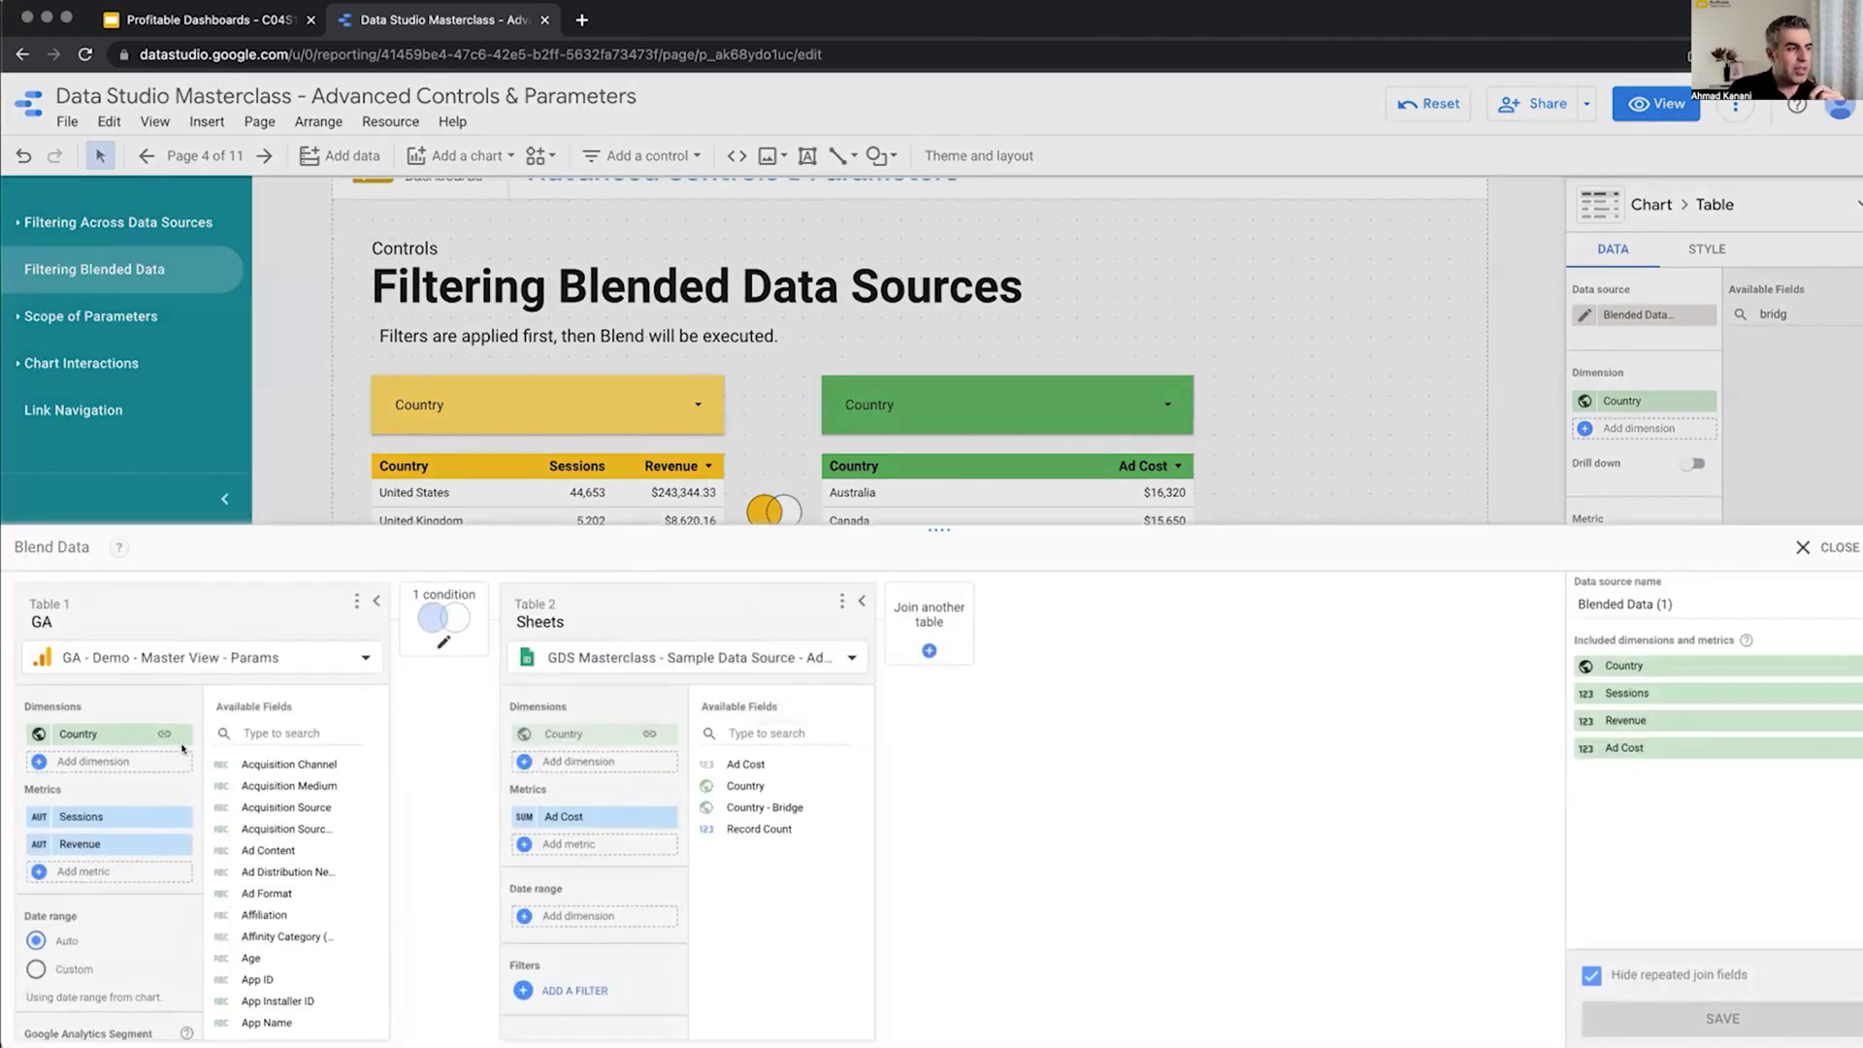
scroll(732, 592, up, 3)
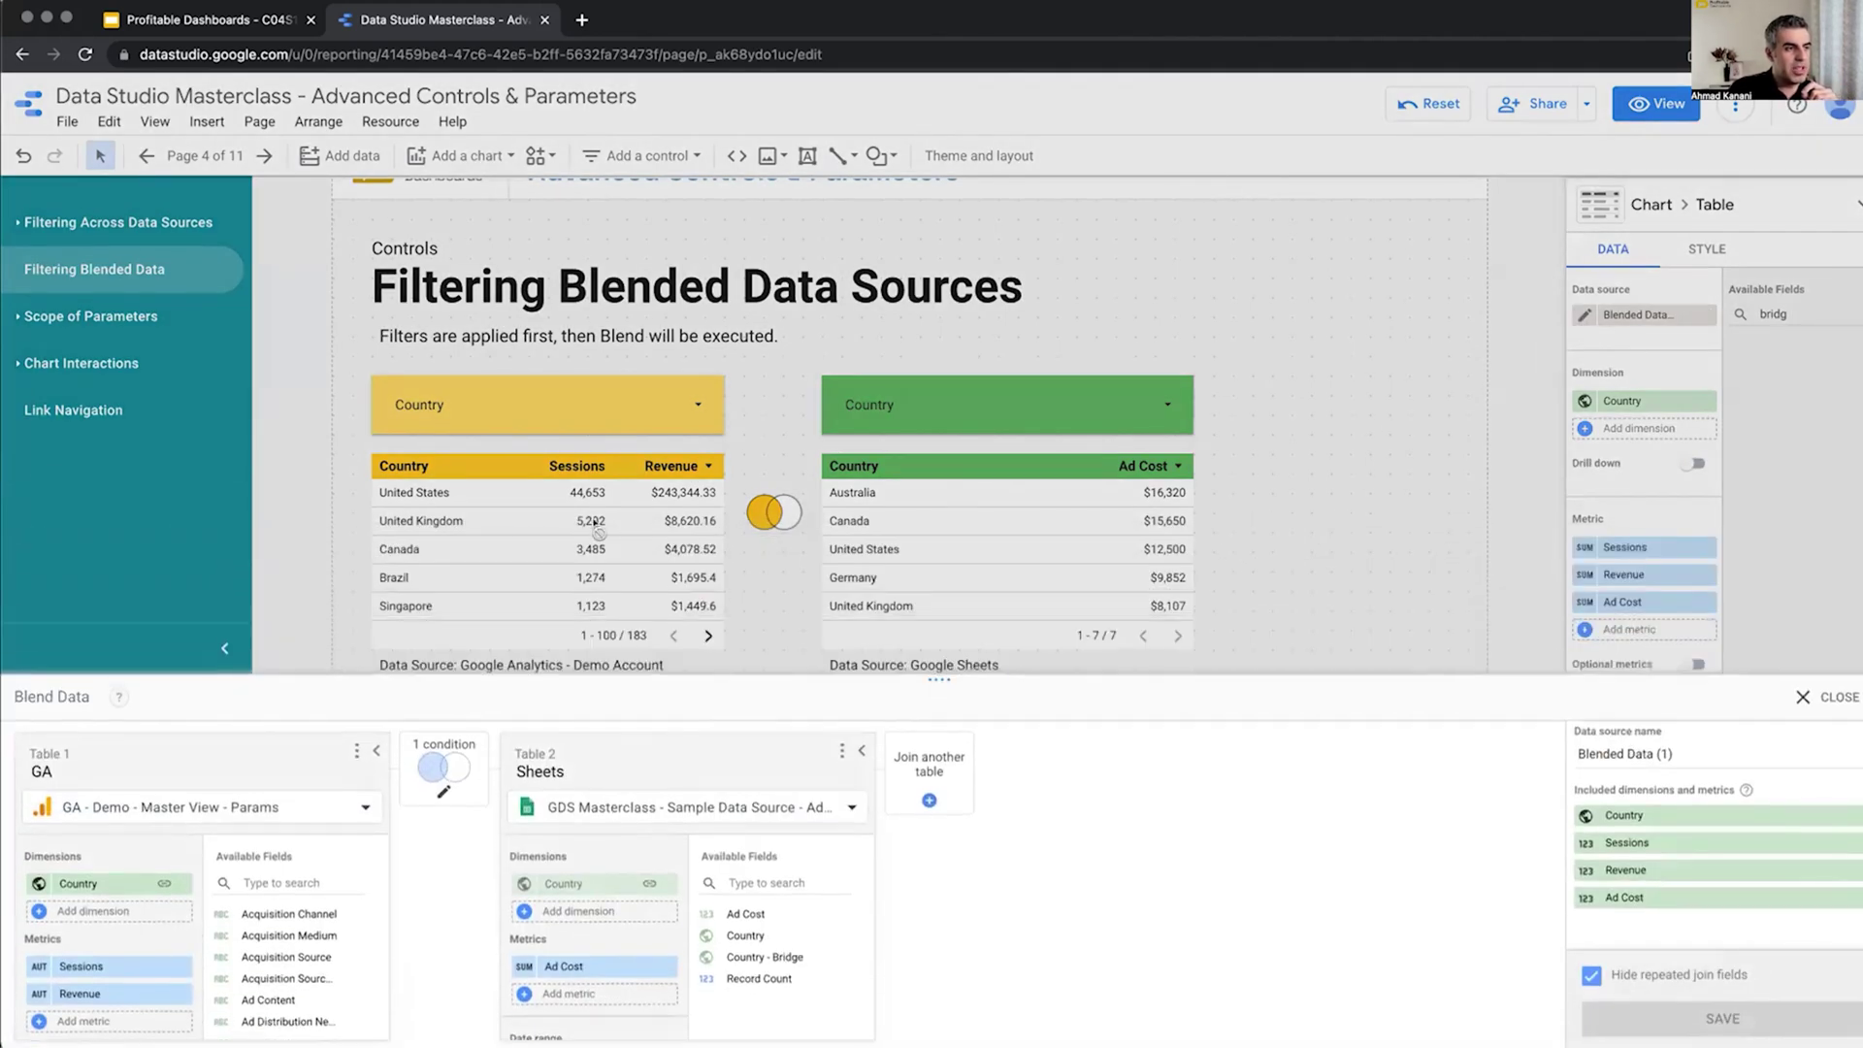
drag(937, 678, 937, 587)
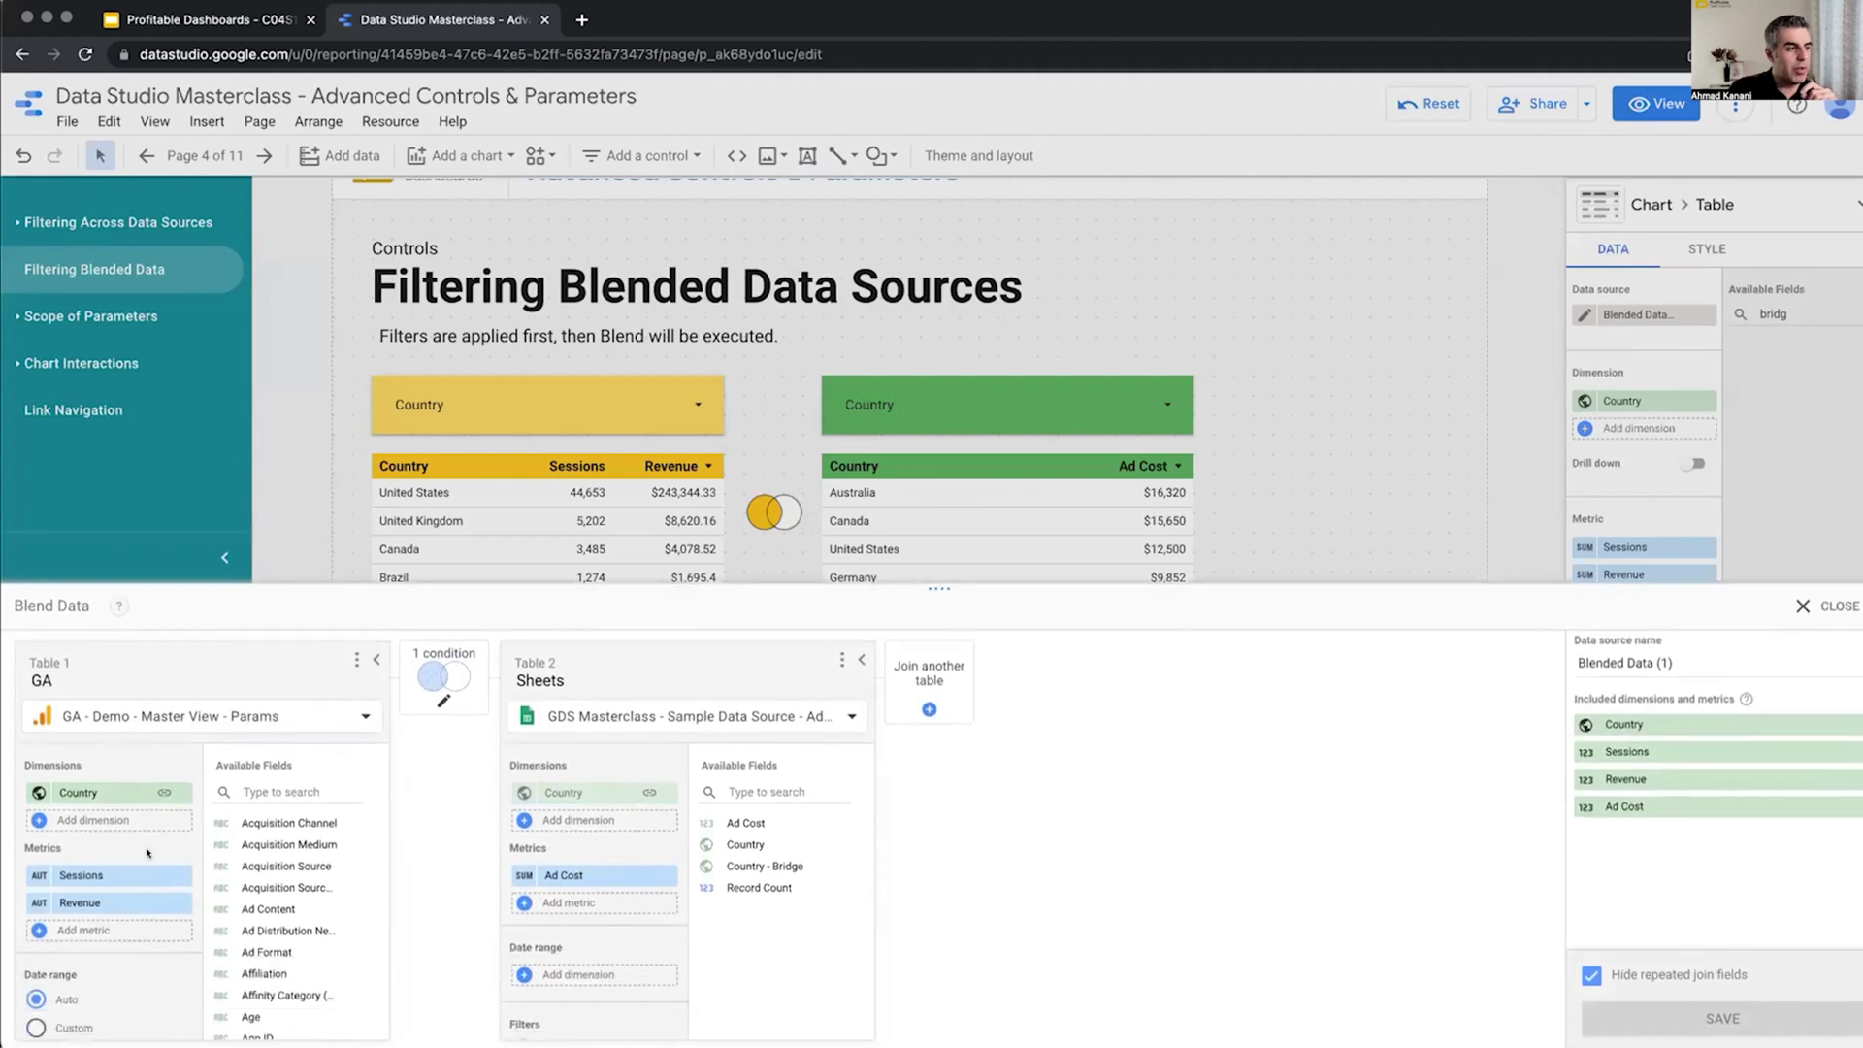
click(1827, 606)
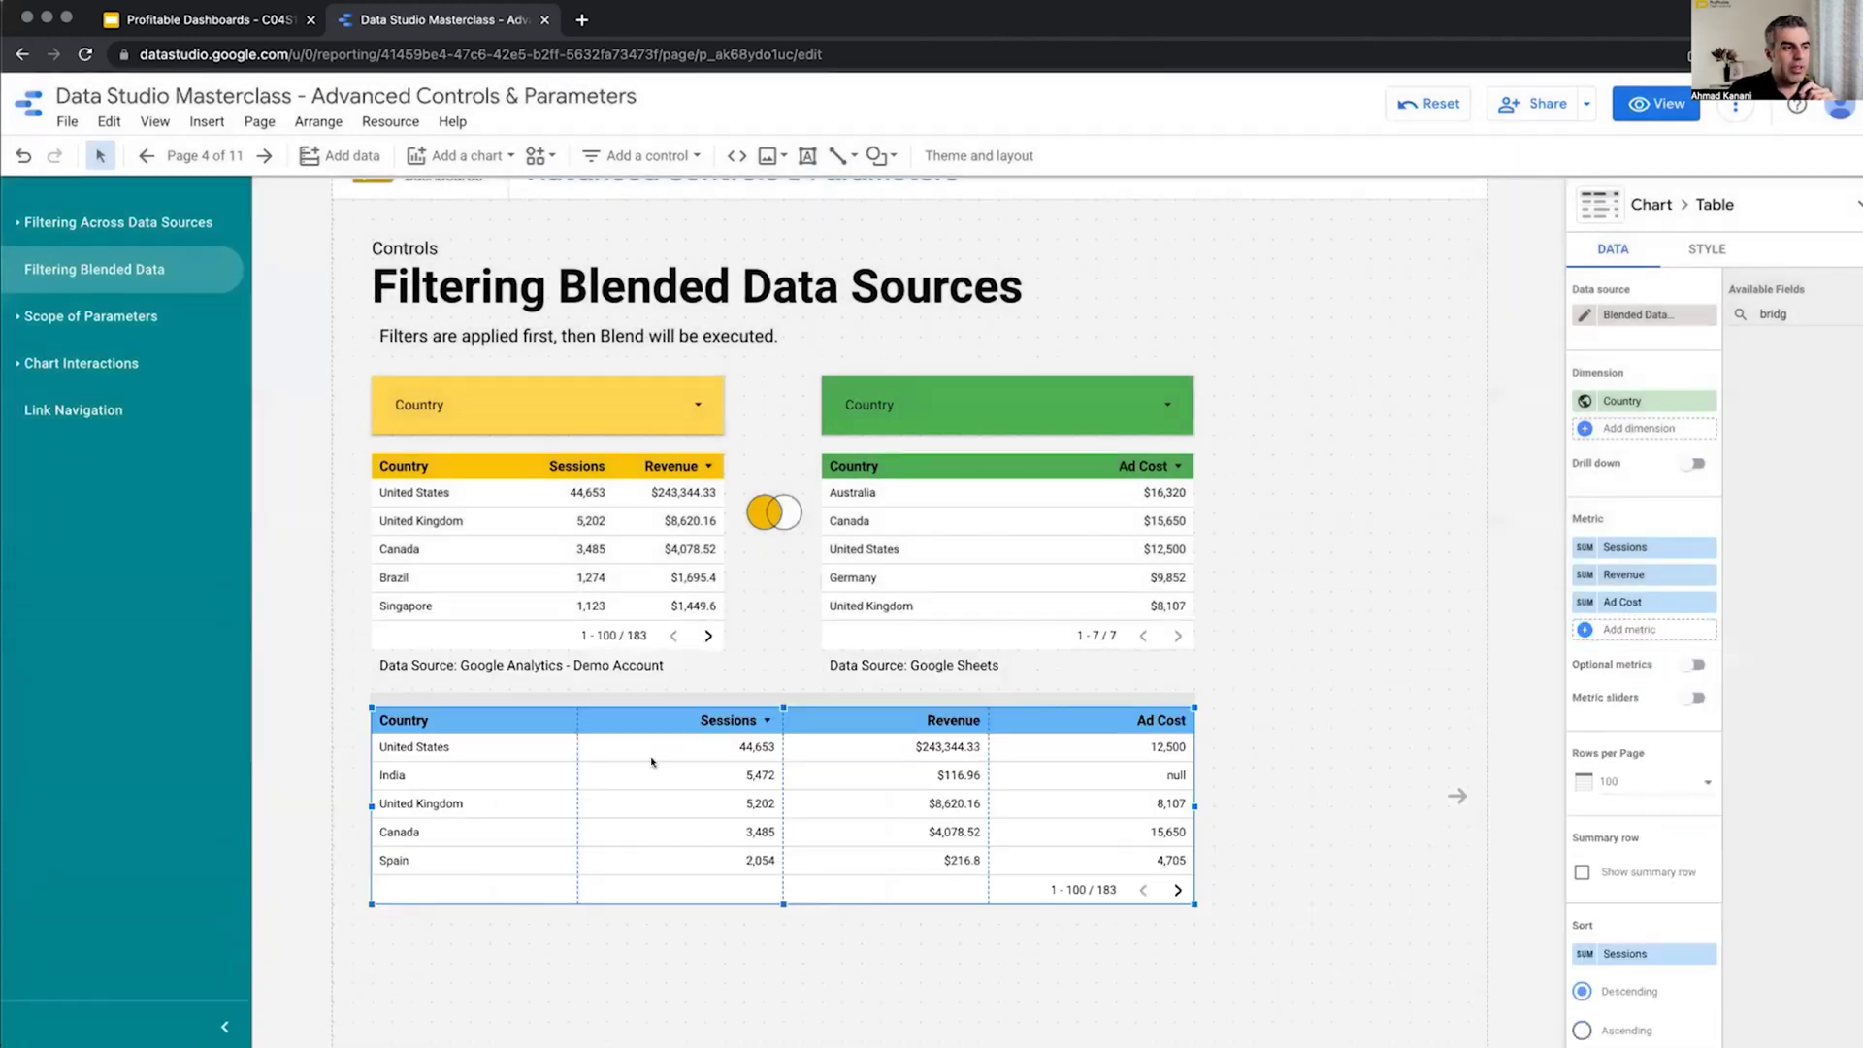
Set the yellow GA Country control to United States only and apply it.
click(691, 405)
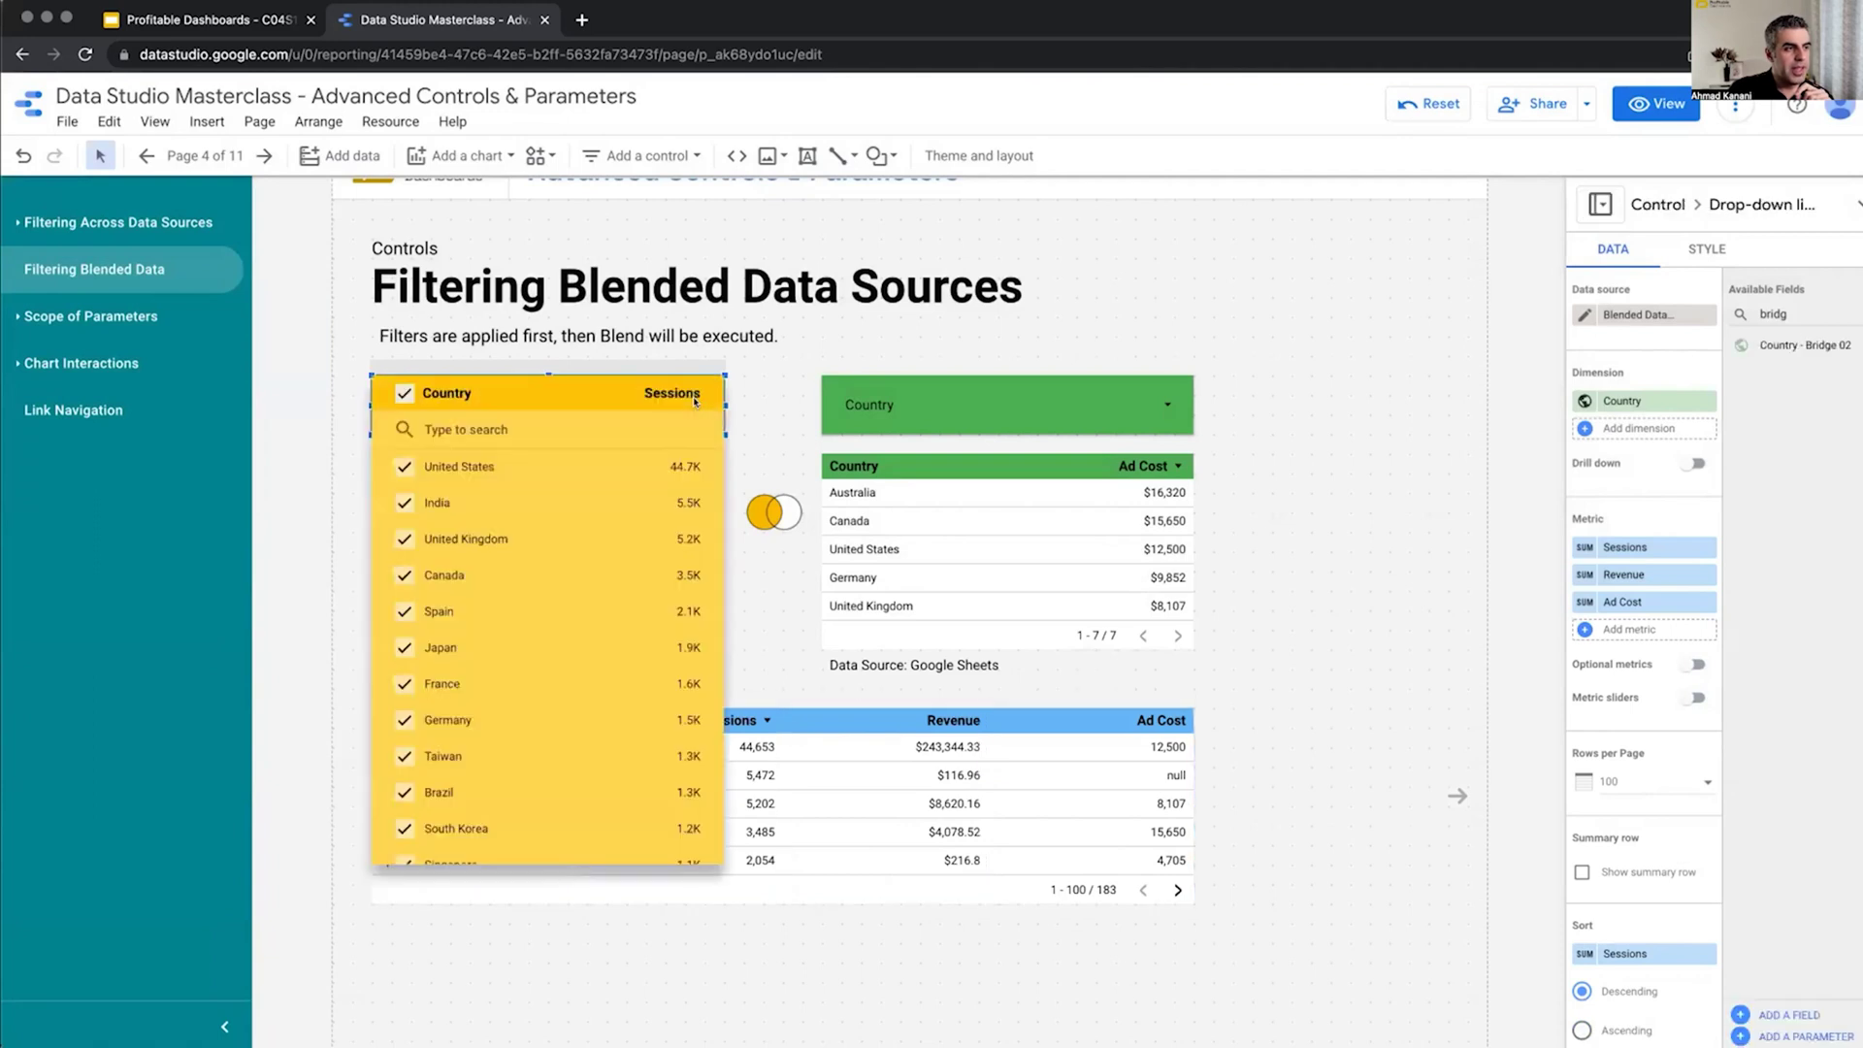
click(667, 467)
click(1386, 520)
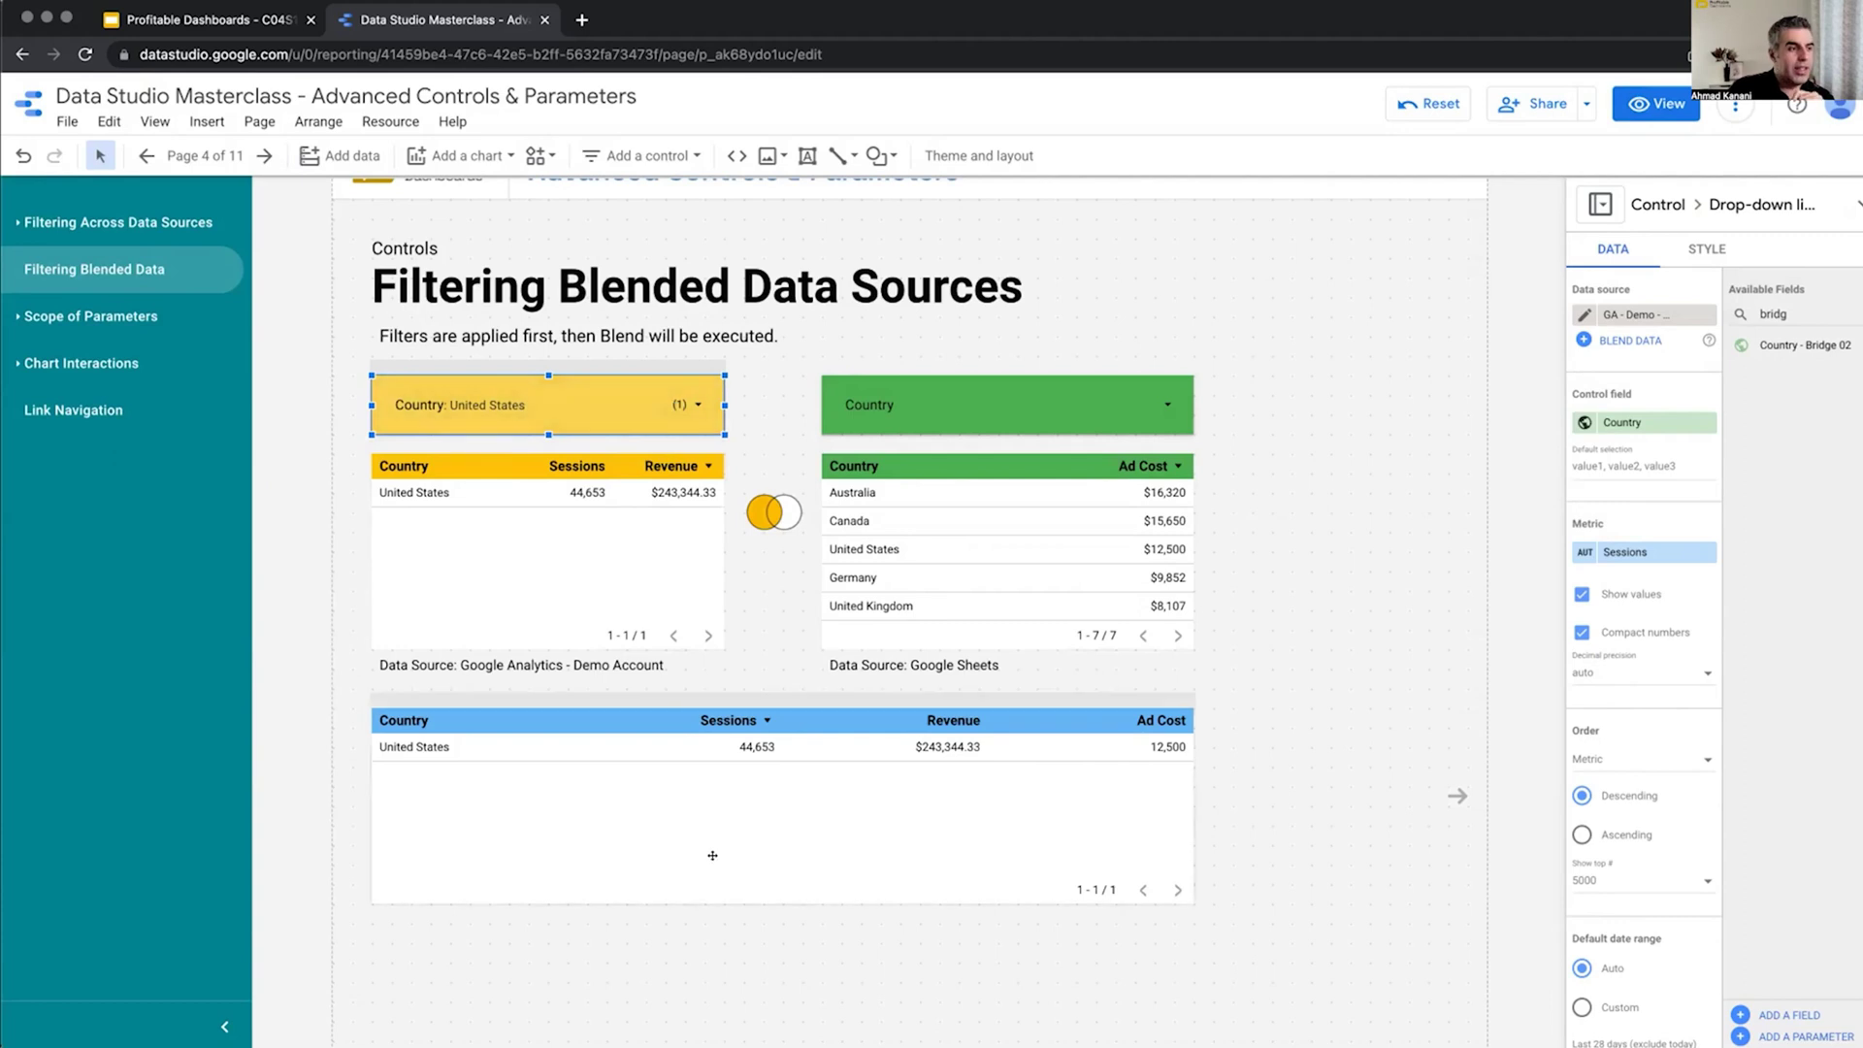
Select all countries in the yellow GA Country control; leave the green Sheets Country list unchanged.
click(695, 403)
click(404, 392)
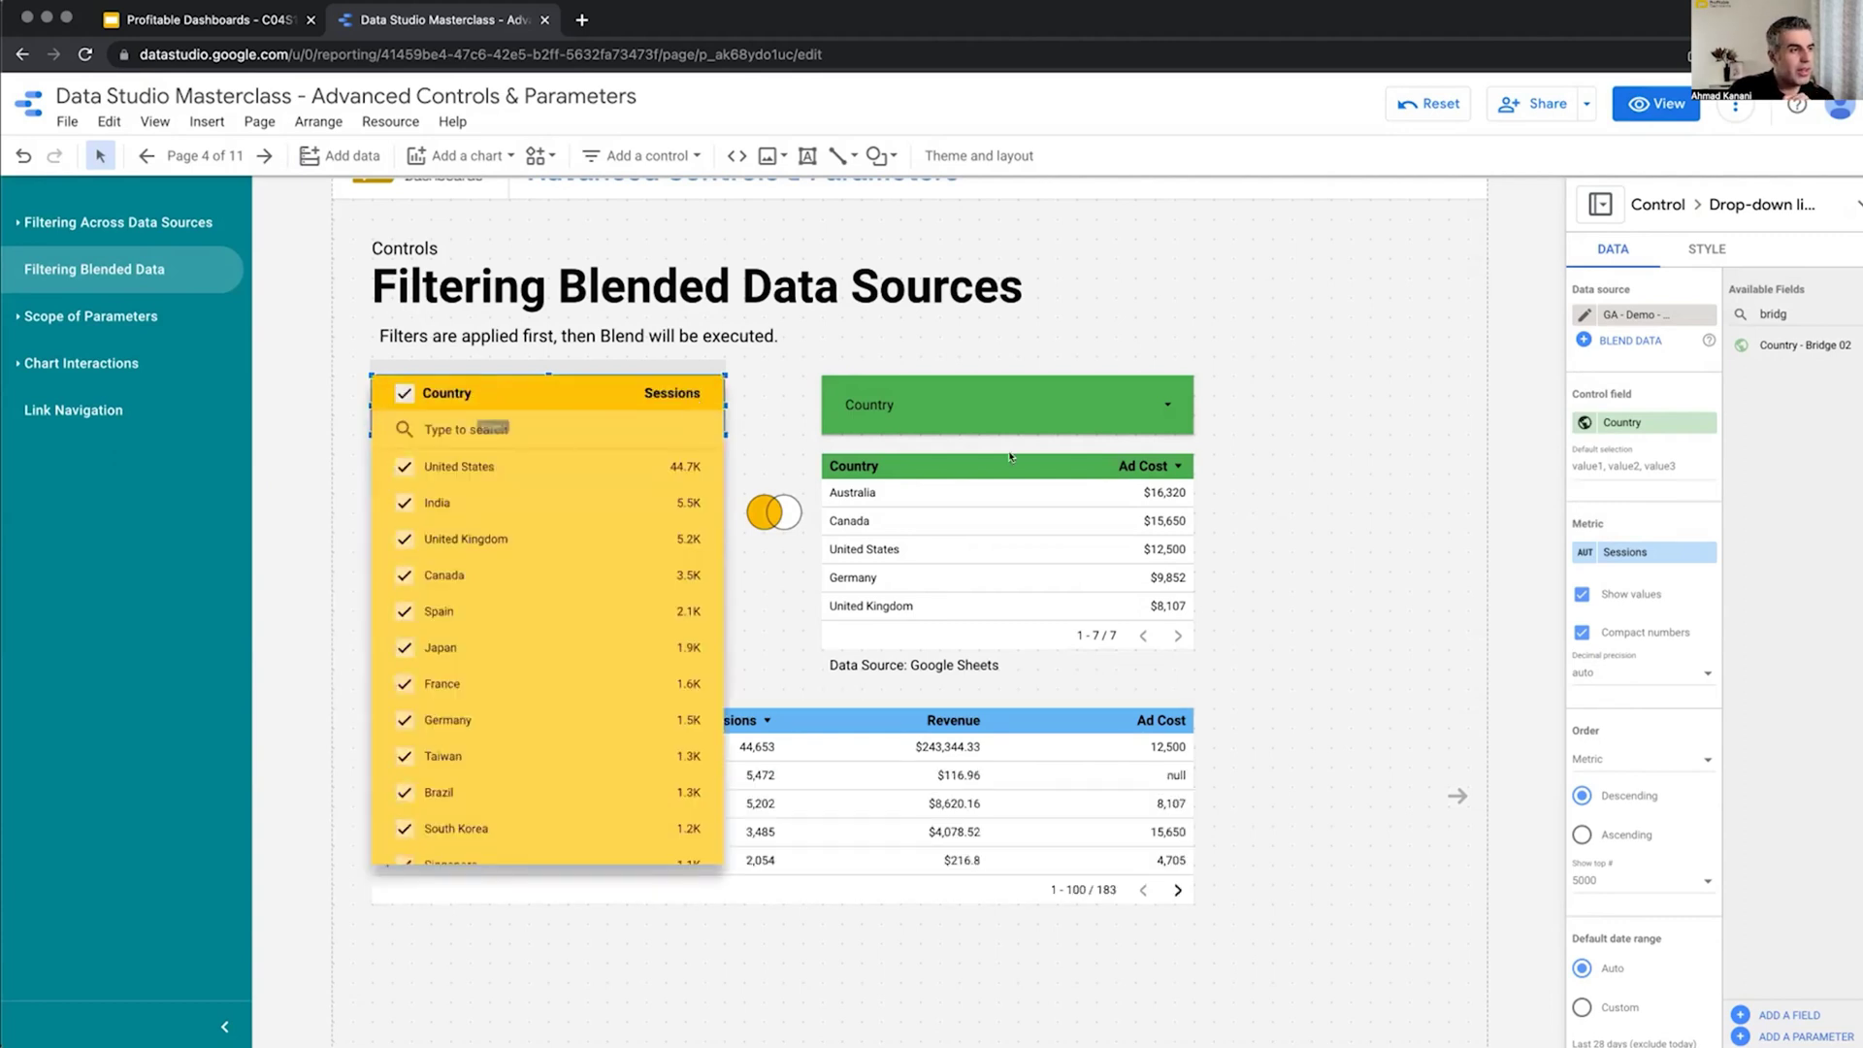
click(1165, 410)
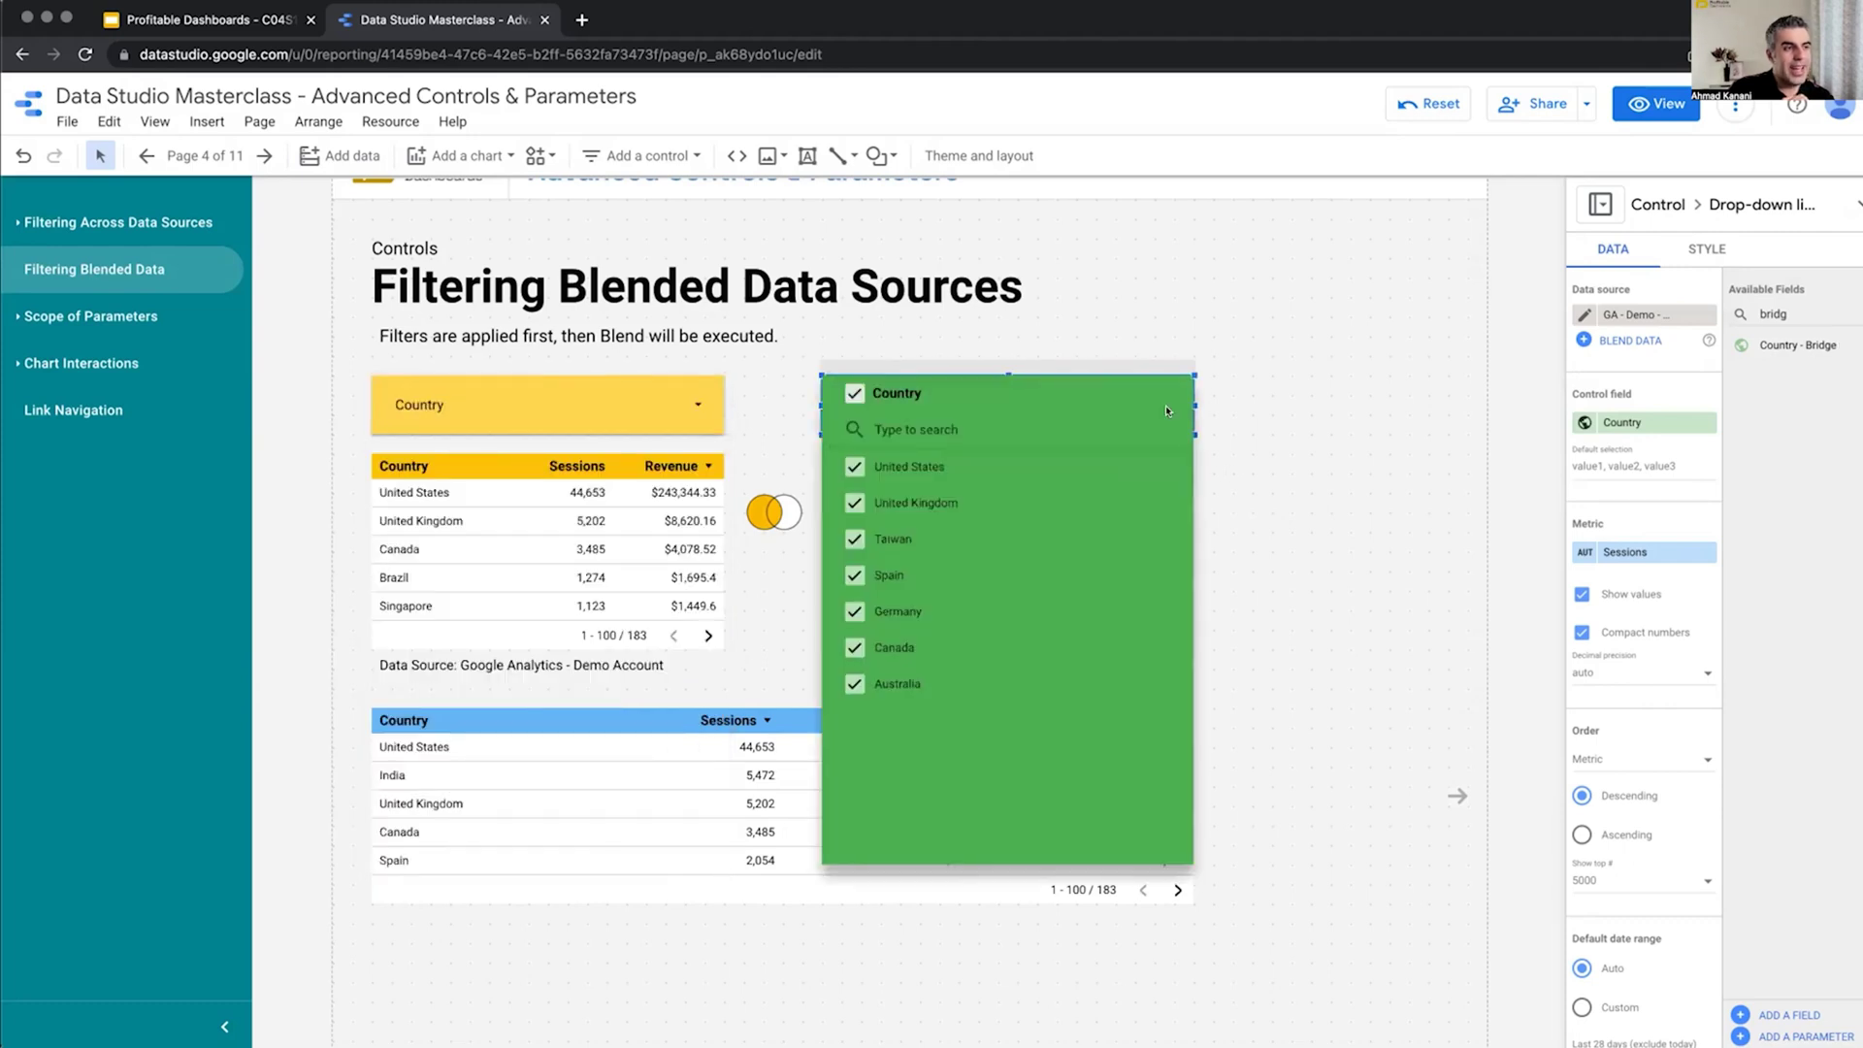
mouse_move(1116, 501)
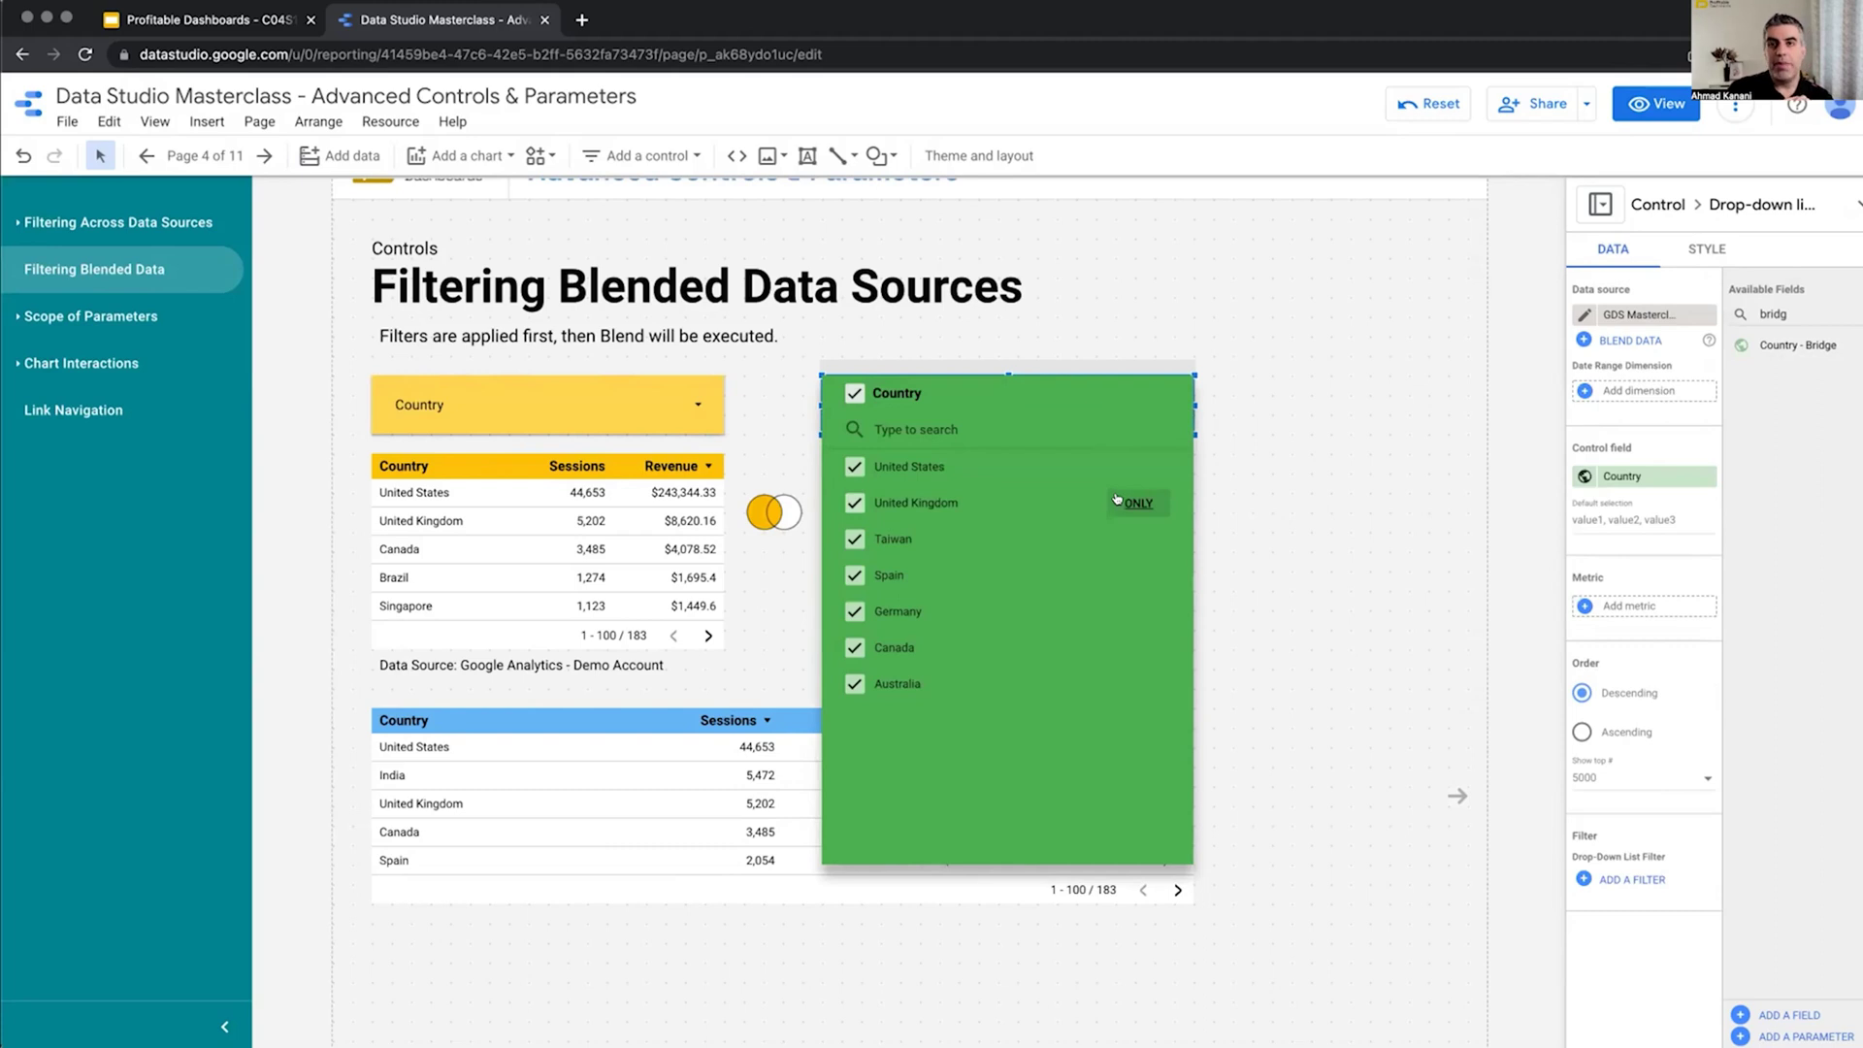
click(1281, 492)
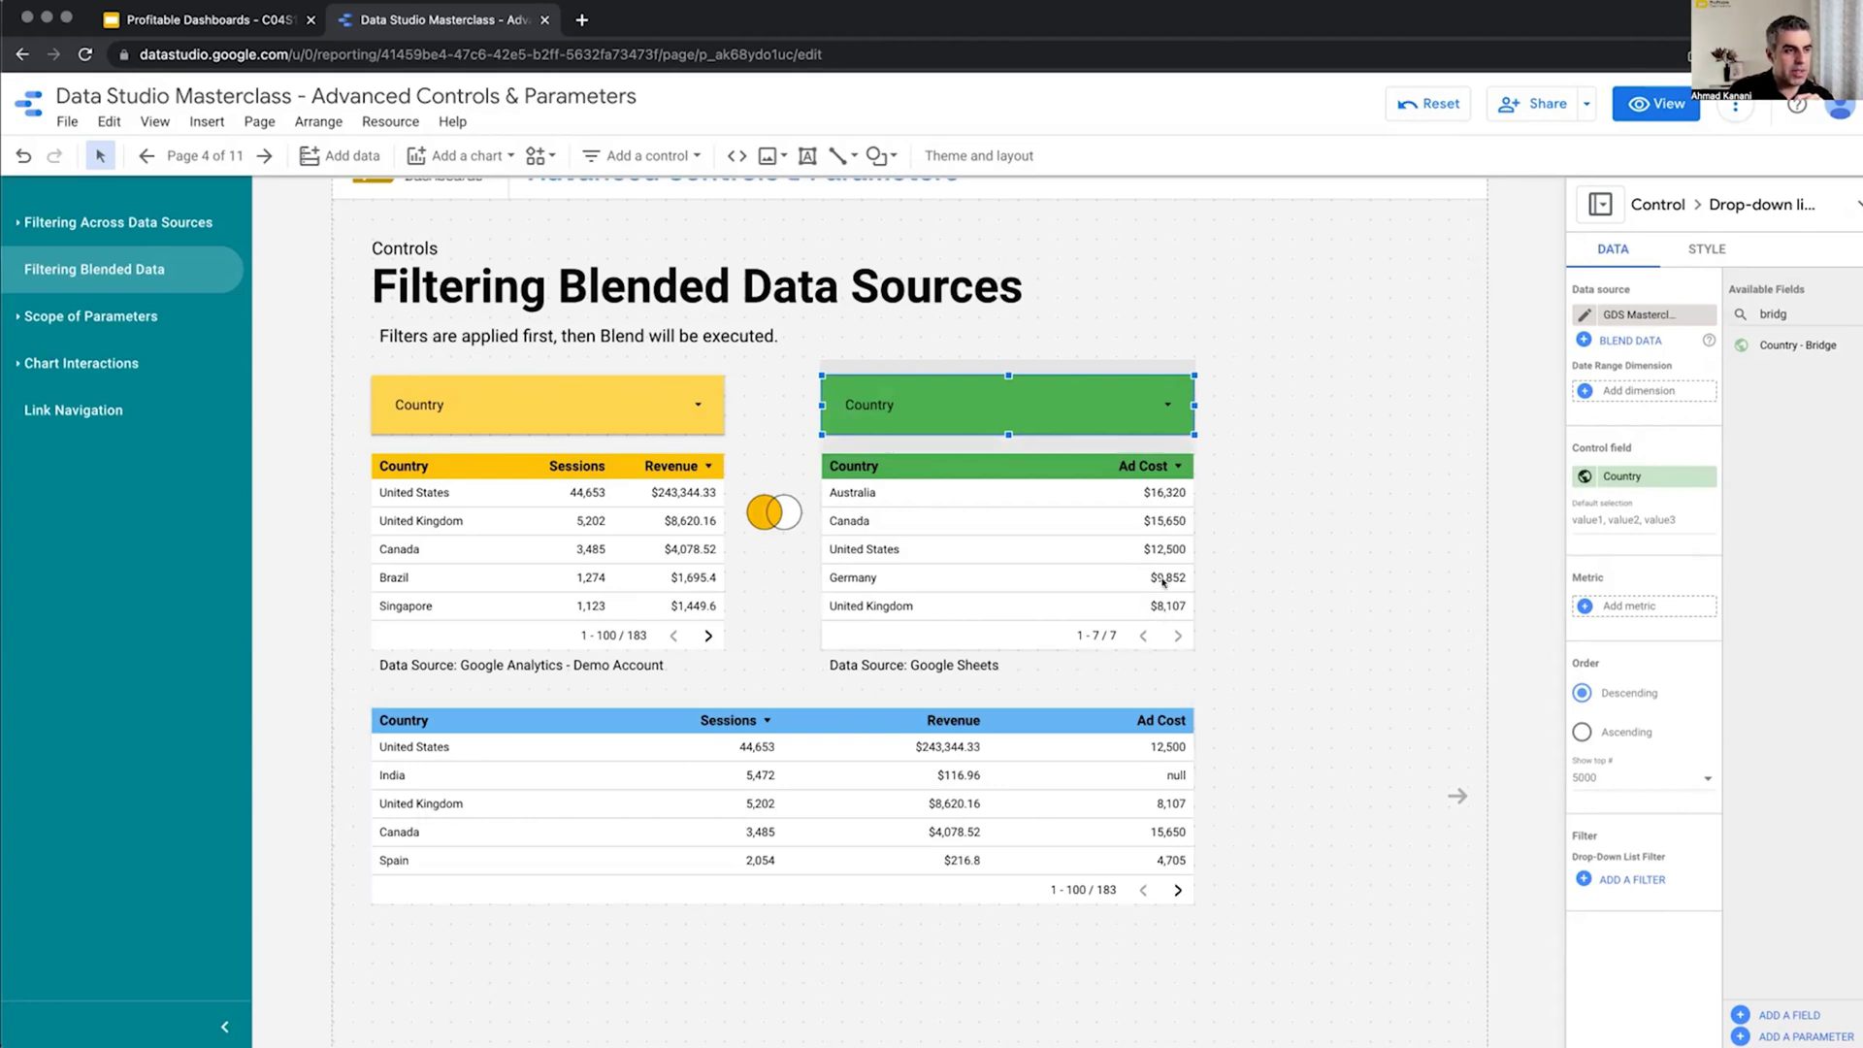
click(1143, 407)
click(1147, 501)
click(1314, 541)
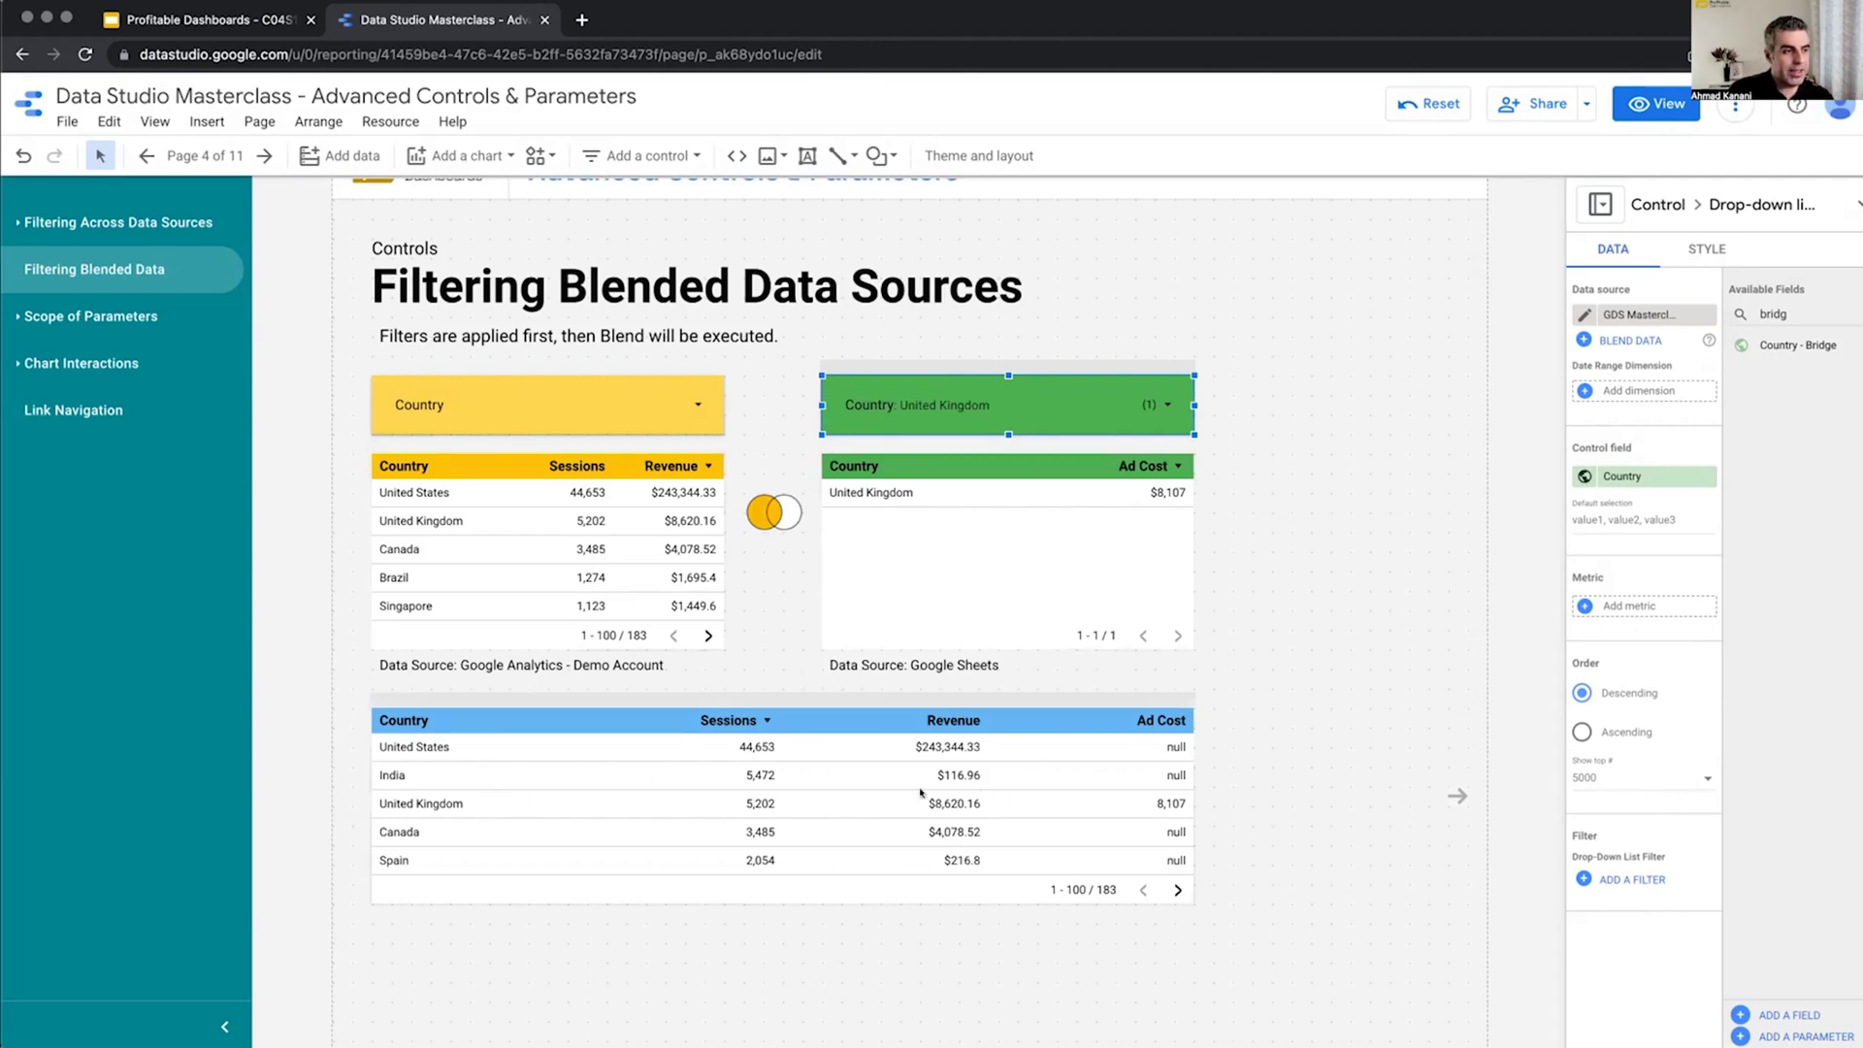
scroll(983, 796, down, 10)
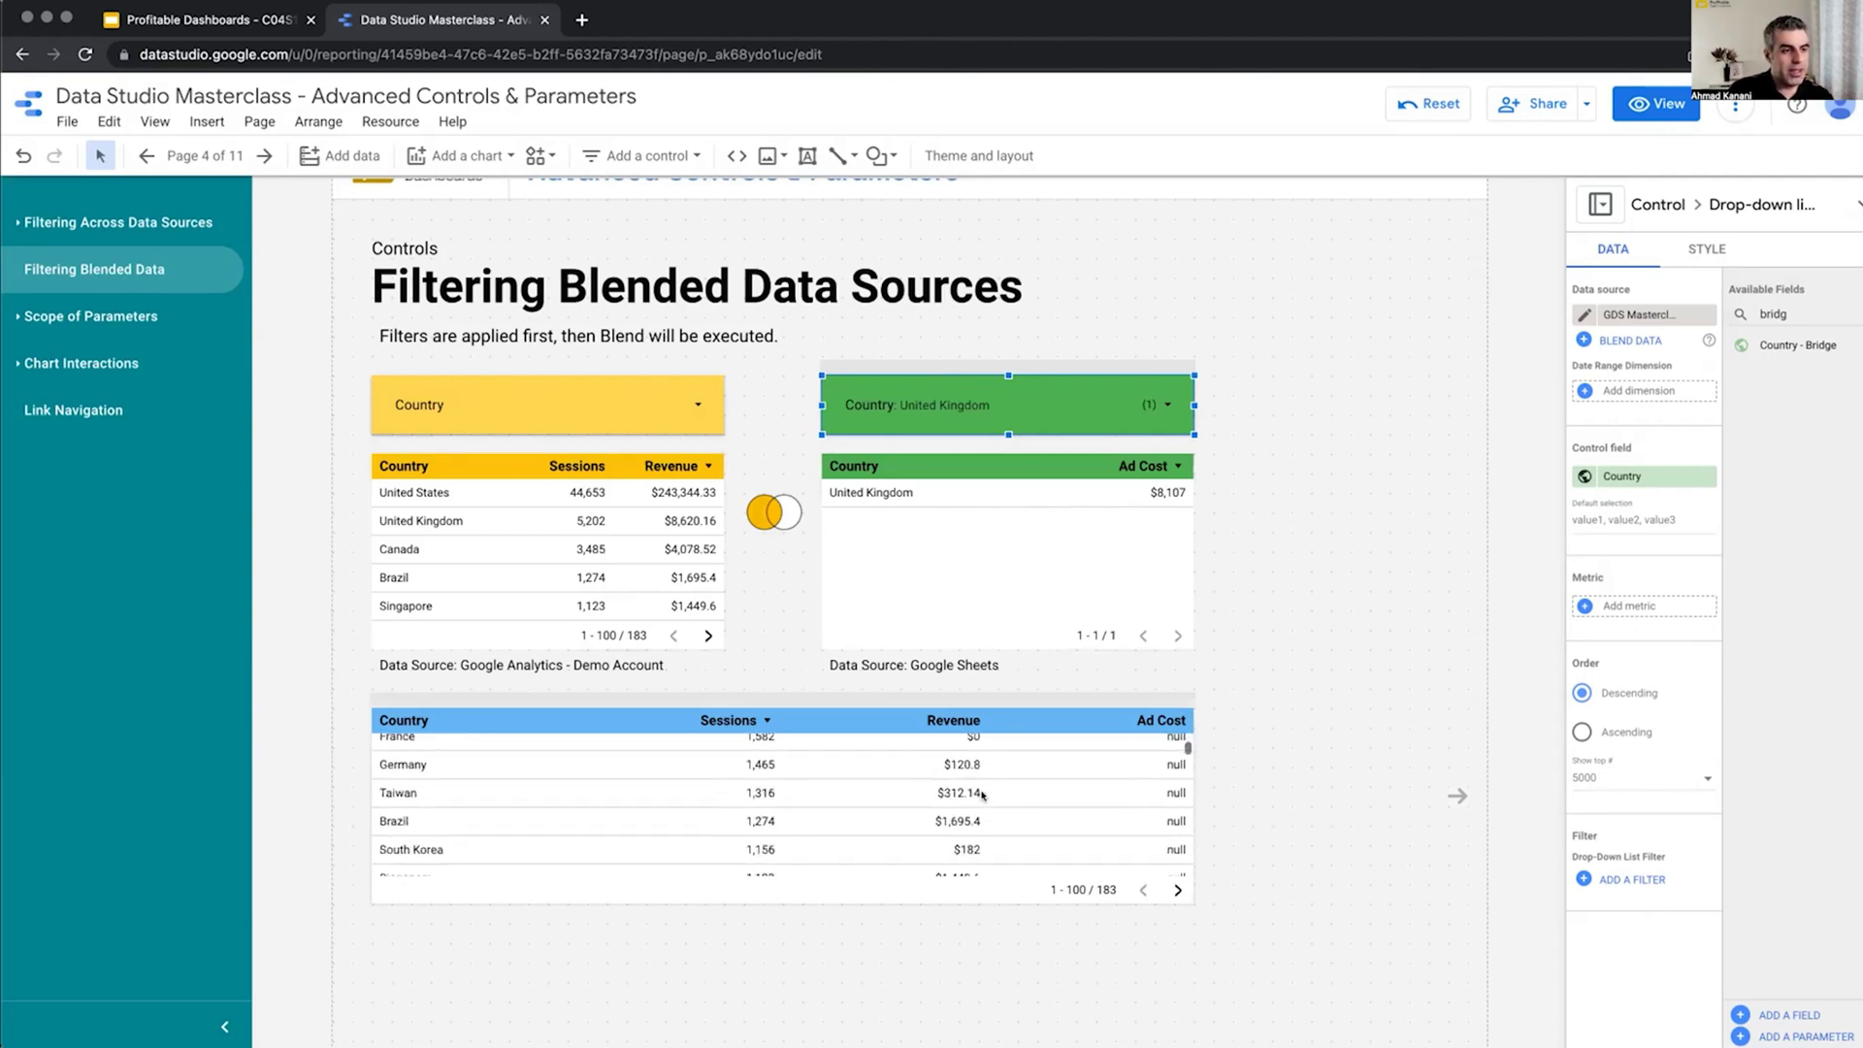
scroll(983, 796, up, 10)
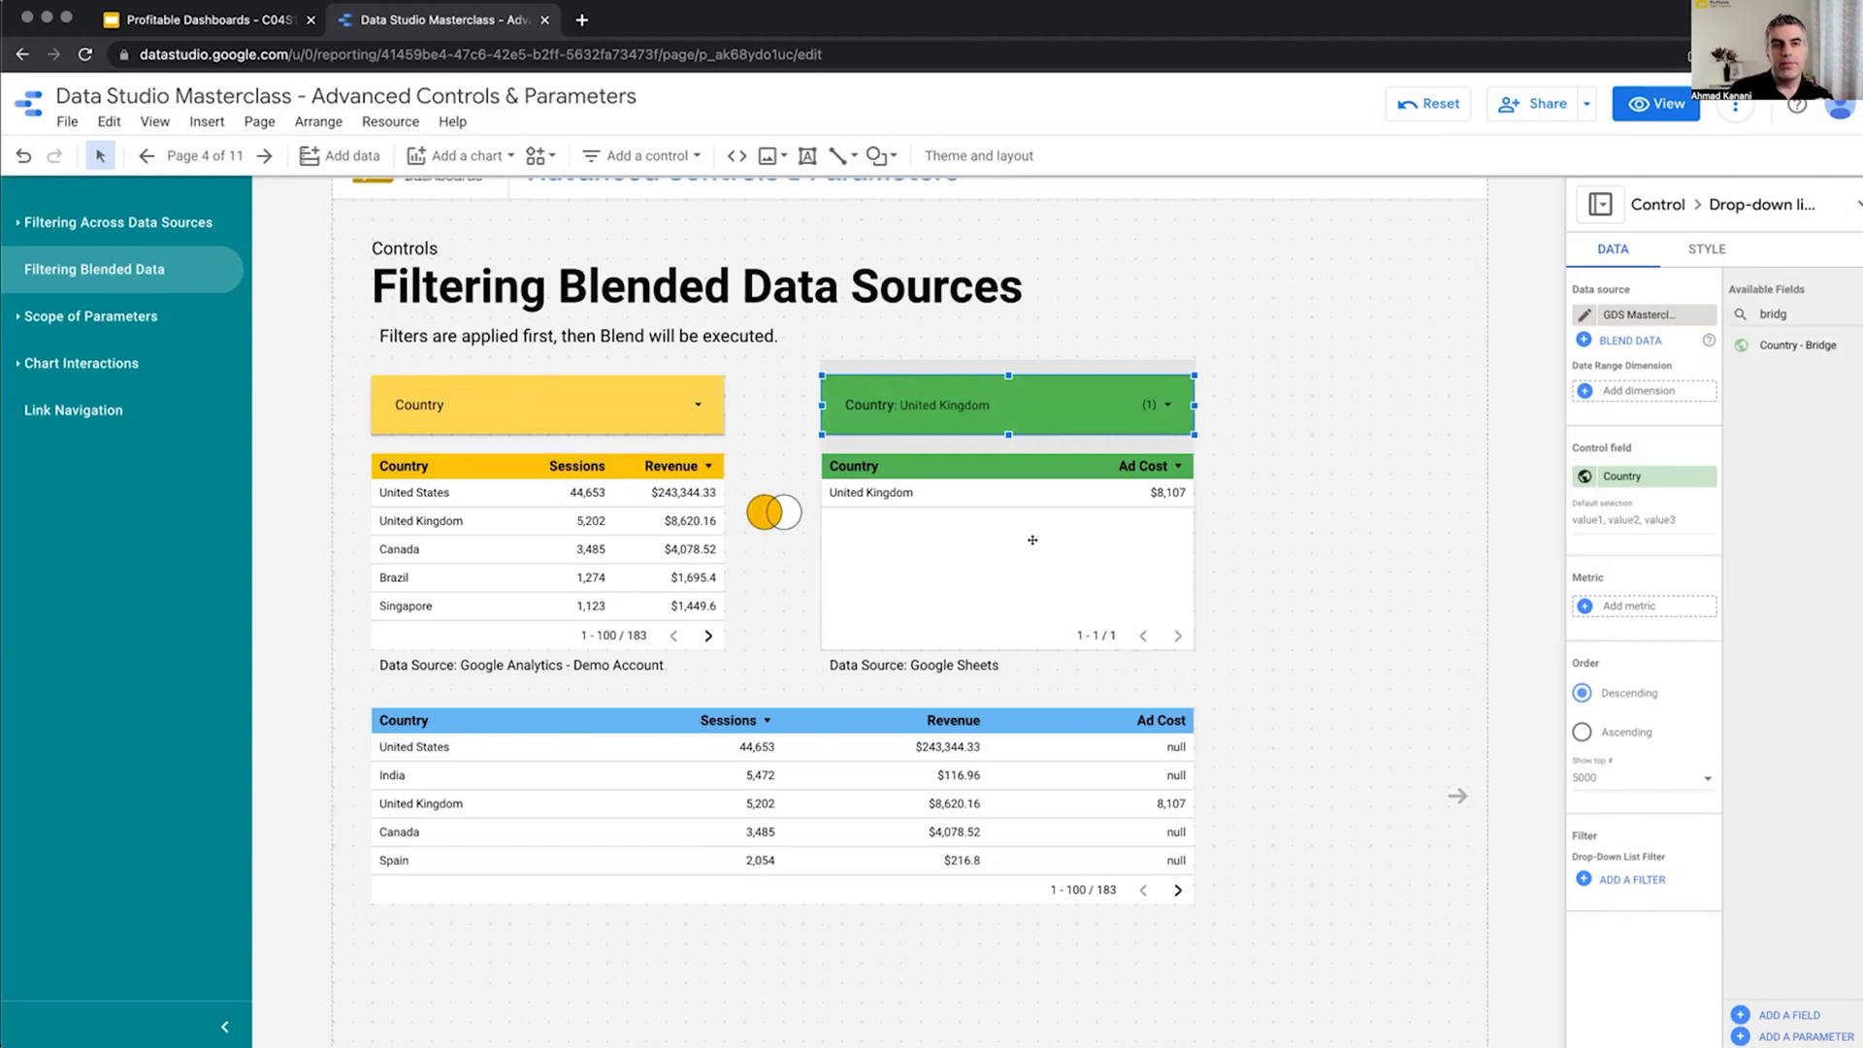
key(ctrl+z)
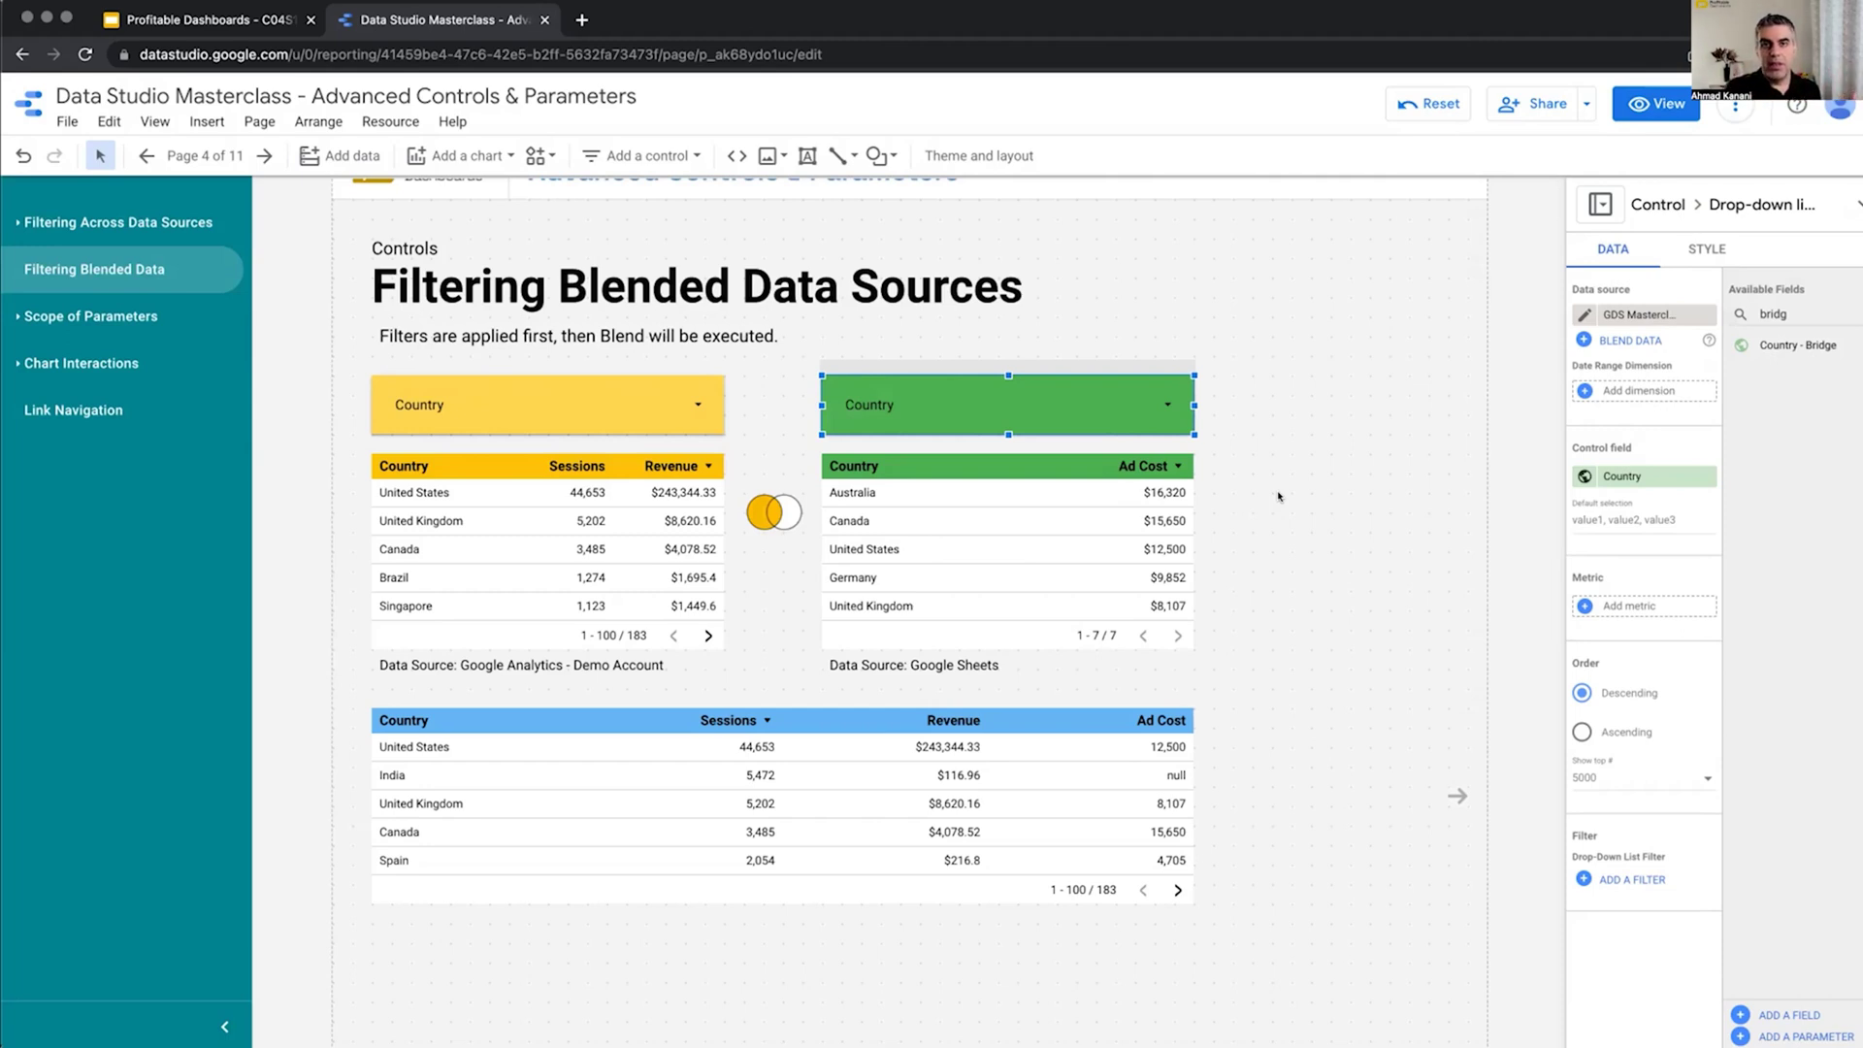
click(1279, 497)
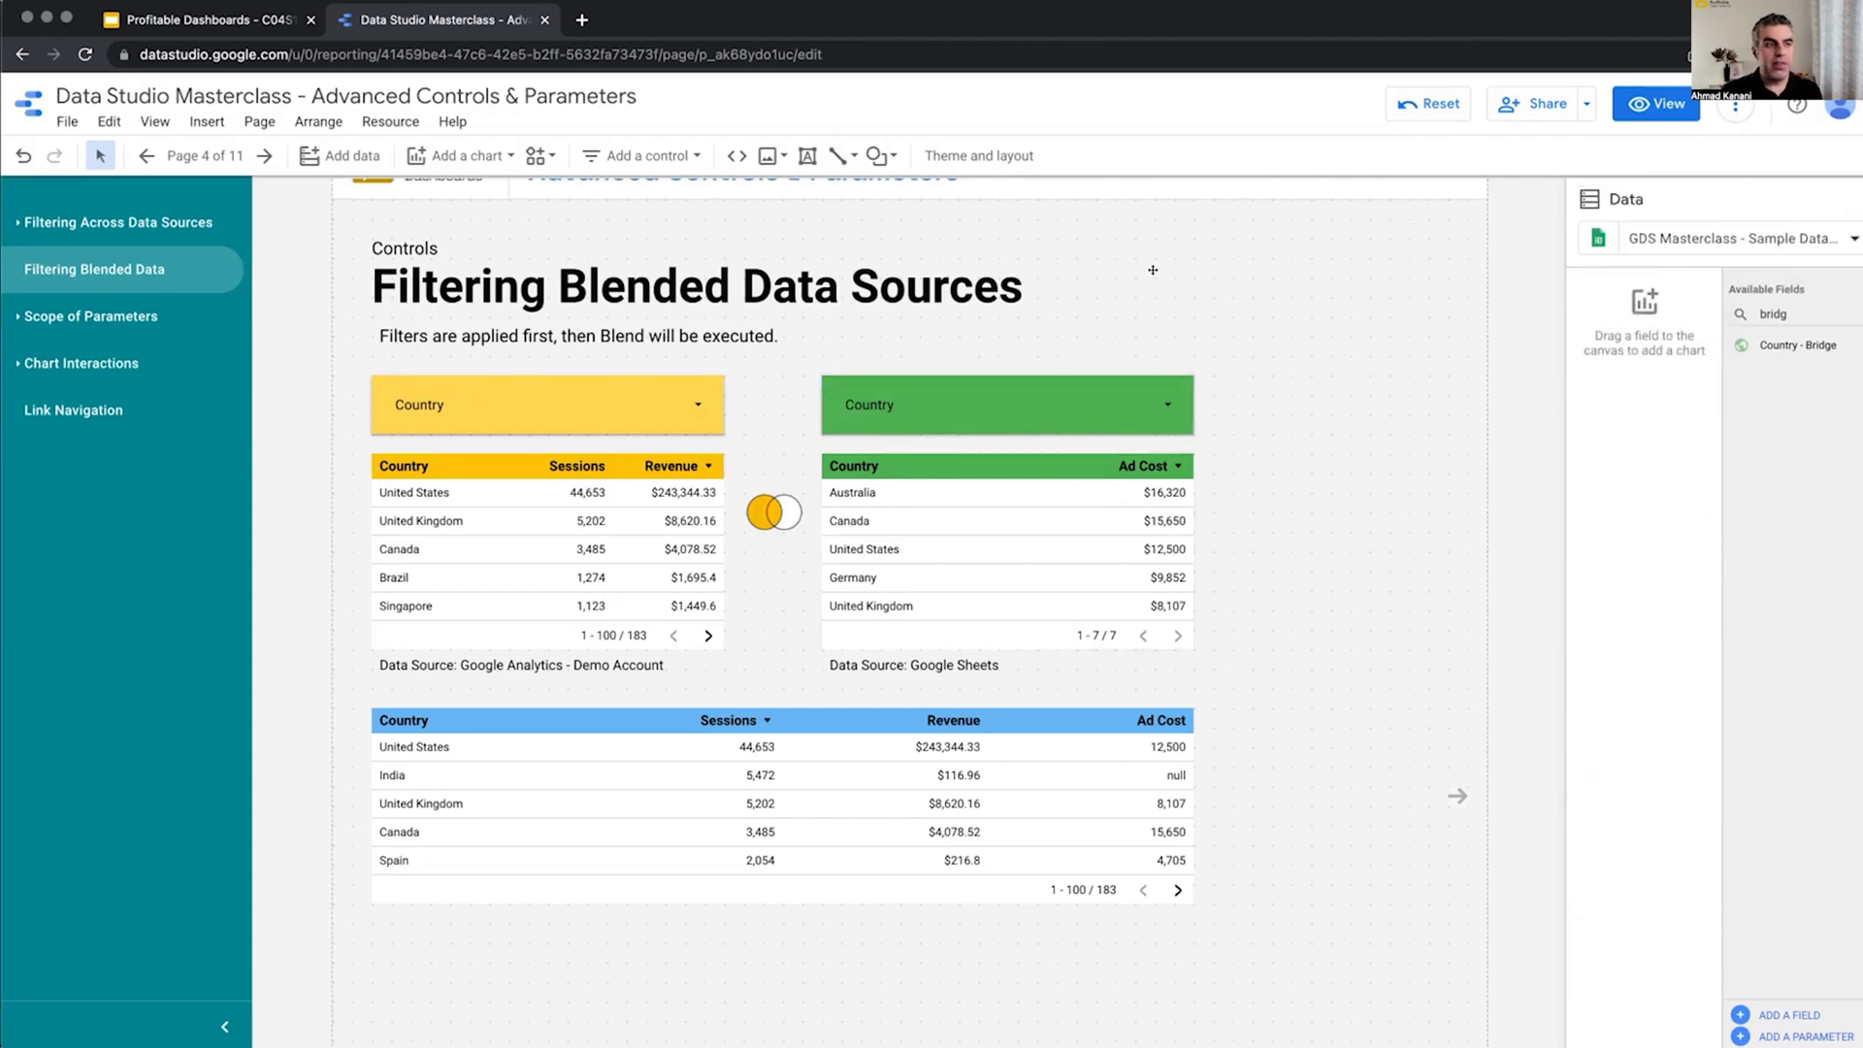